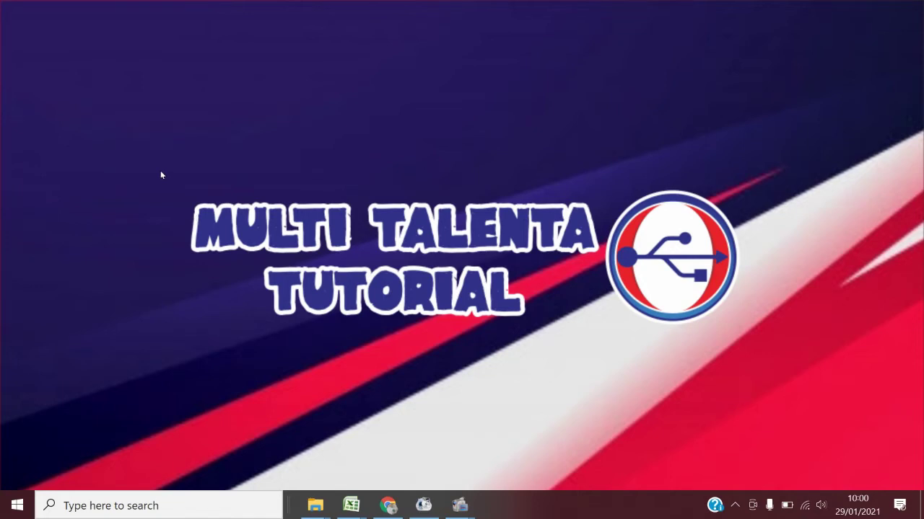
Bring the Book2 workbook to the front using the Excel taskbar previews
left_click(353, 505)
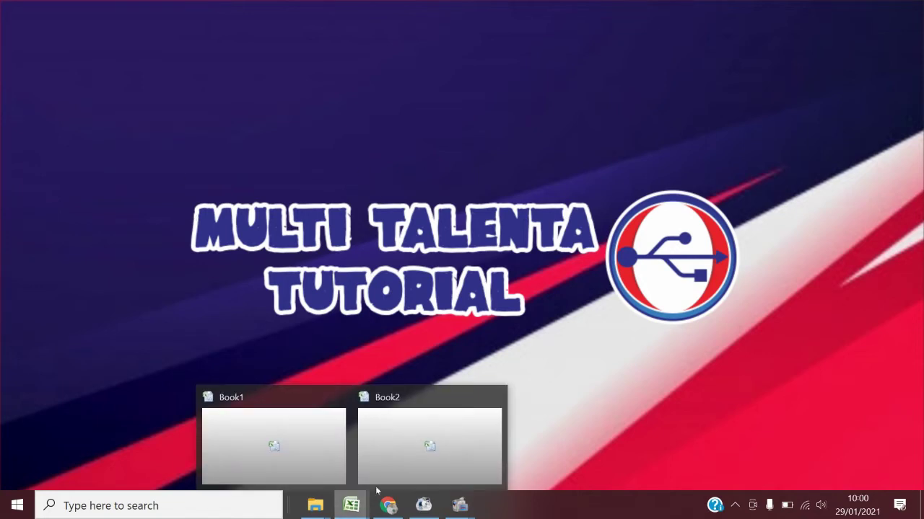
left_click(407, 421)
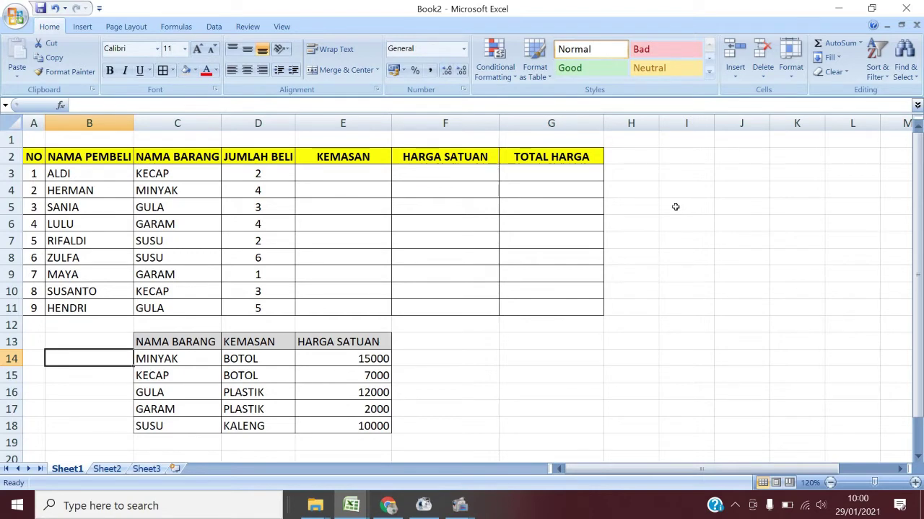
Enter H and V in I5:I6, with HOR and VER in J5:J6
left_click(675, 207)
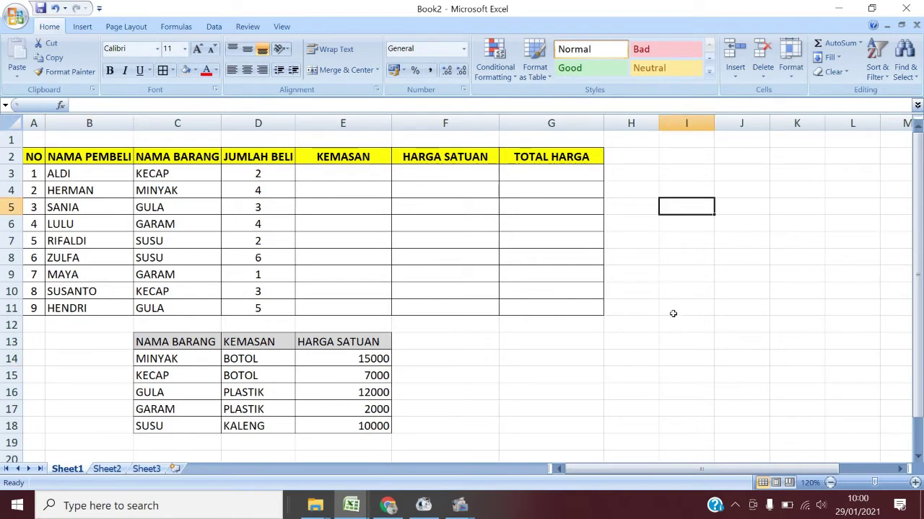
type("H")
key("Tab")
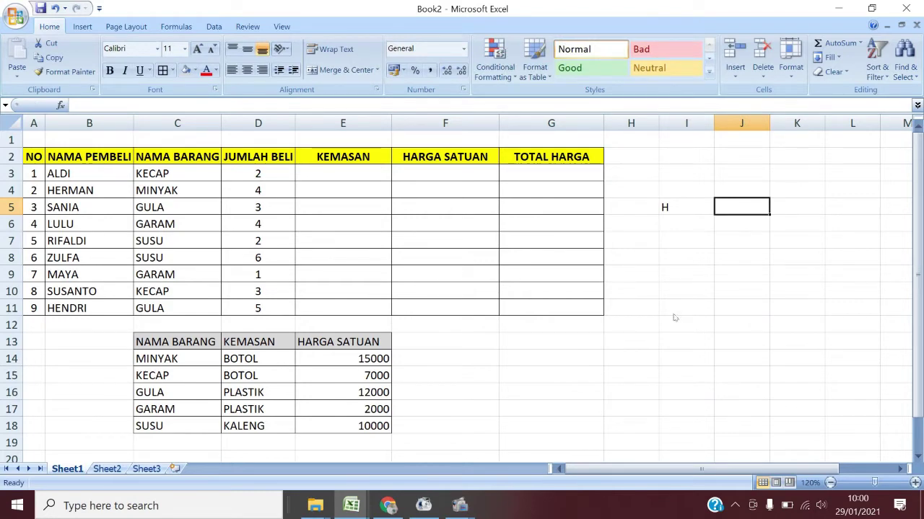
left_click(671, 227)
type("V")
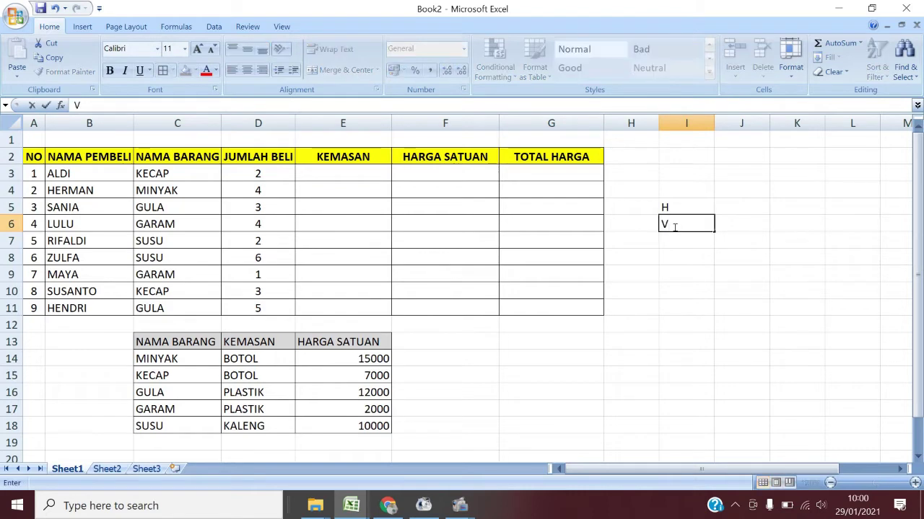
left_click(743, 223)
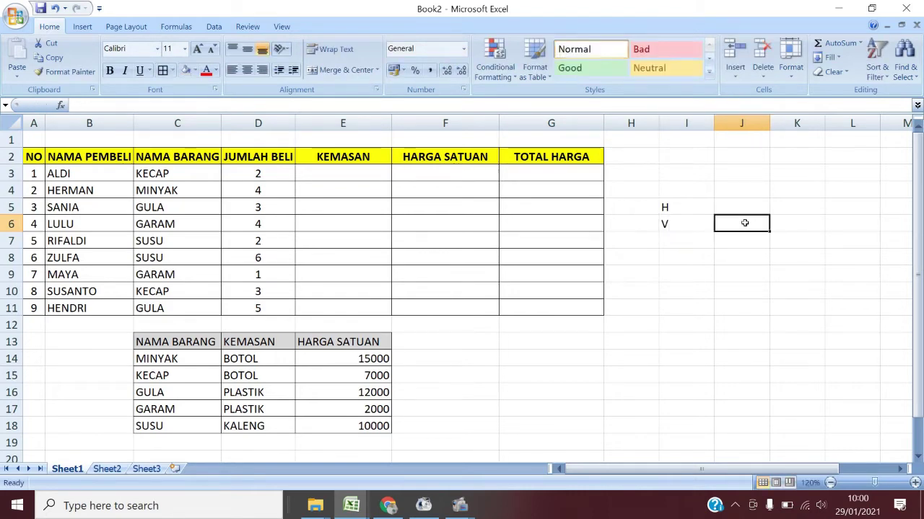
type("VER")
left_click(734, 208)
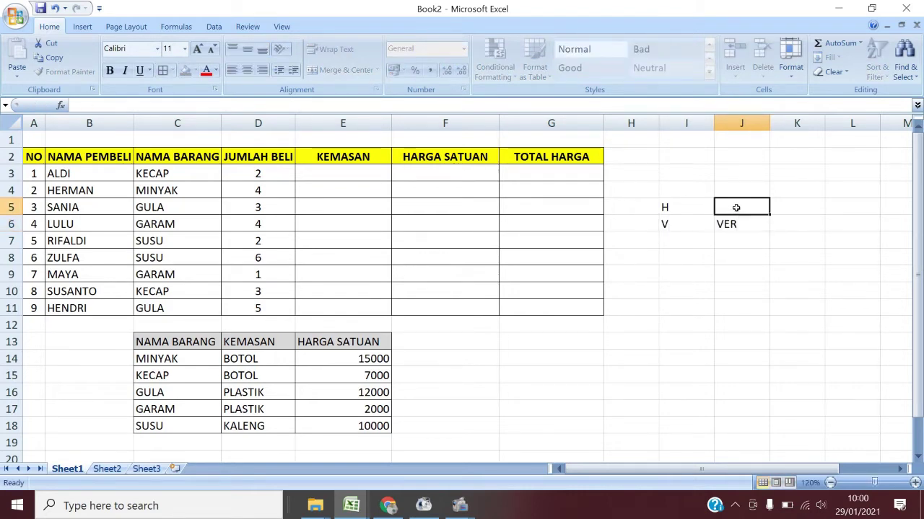
type("HOR")
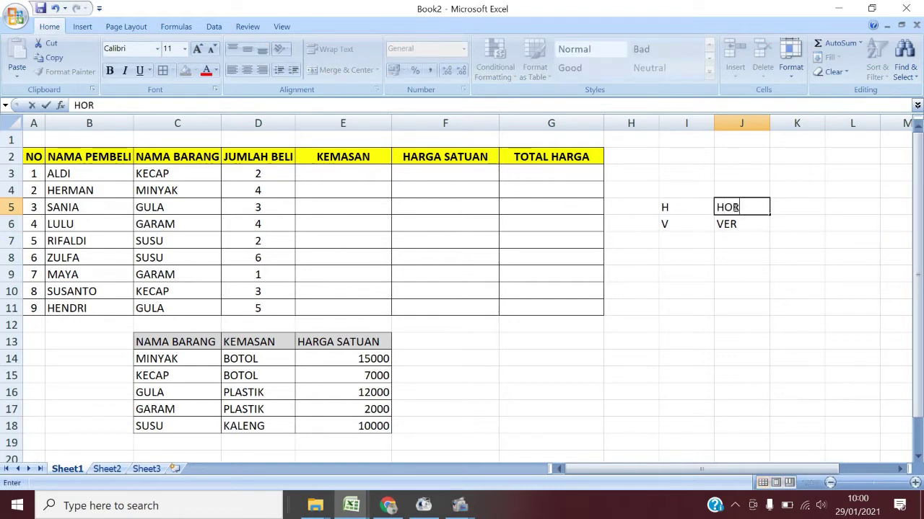
left_click(671, 233)
Select a horizontal and a vertical span of cells to illustrate HOR and VER
left_click(733, 273)
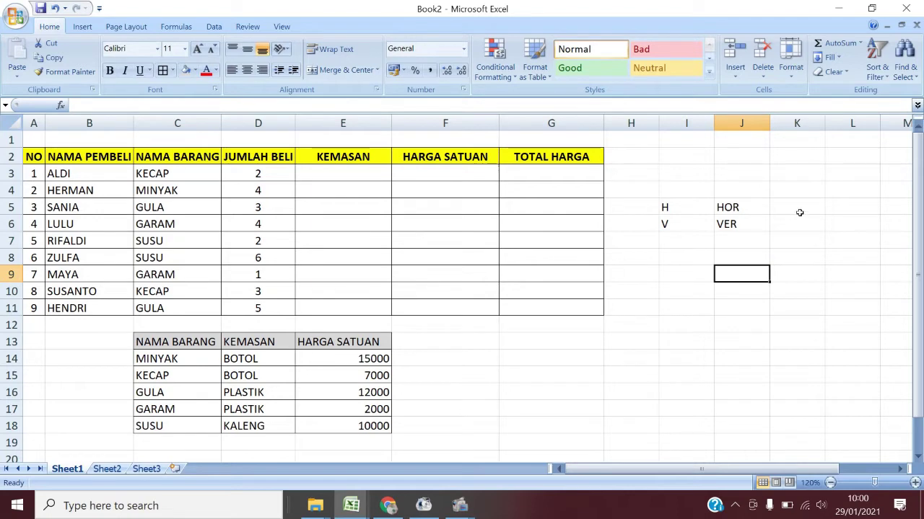
left_click_drag(788, 210, 846, 209)
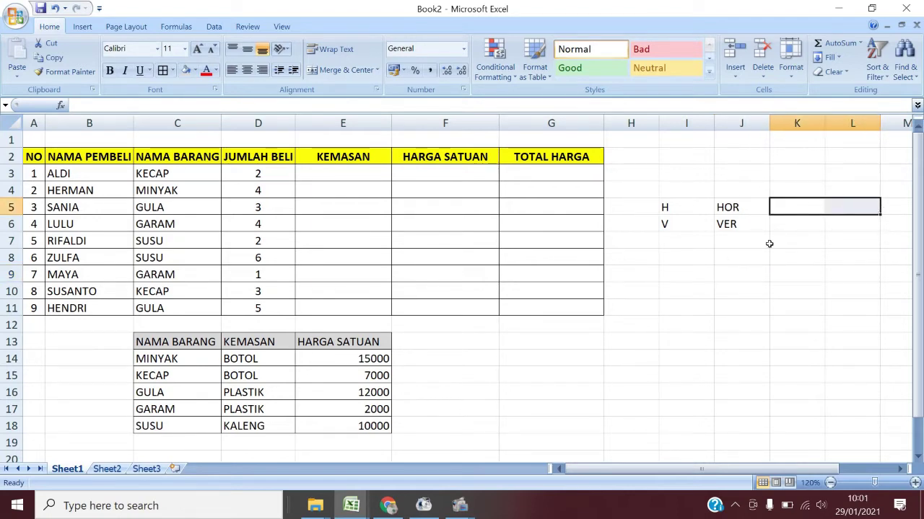
left_click_drag(789, 226, 796, 307)
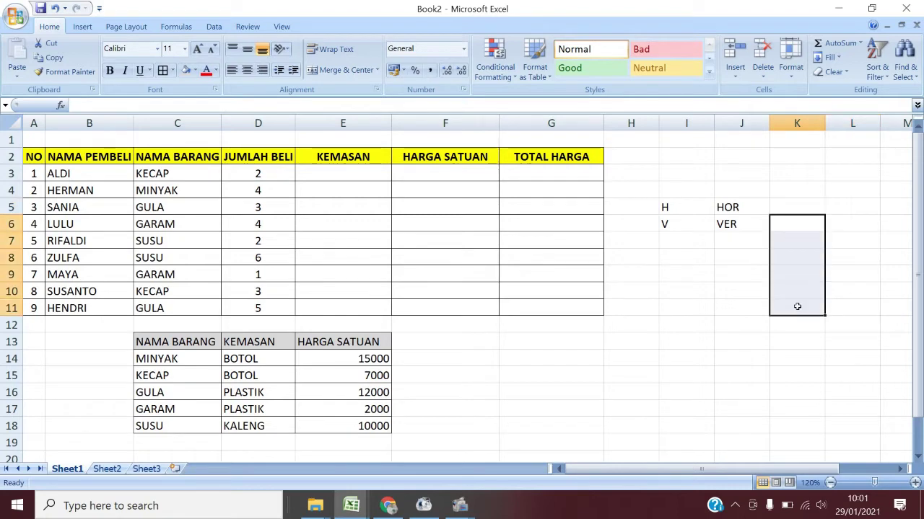
left_click(676, 303)
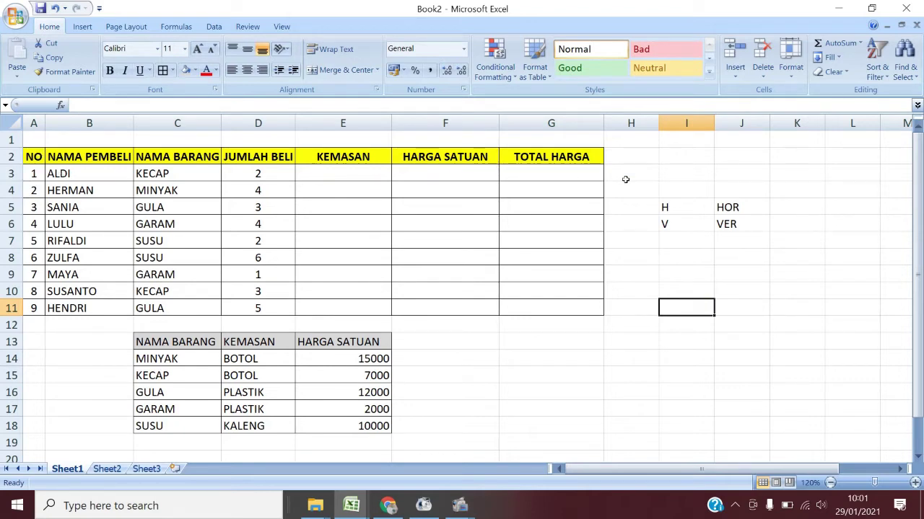
left_click_drag(339, 173, 339, 276)
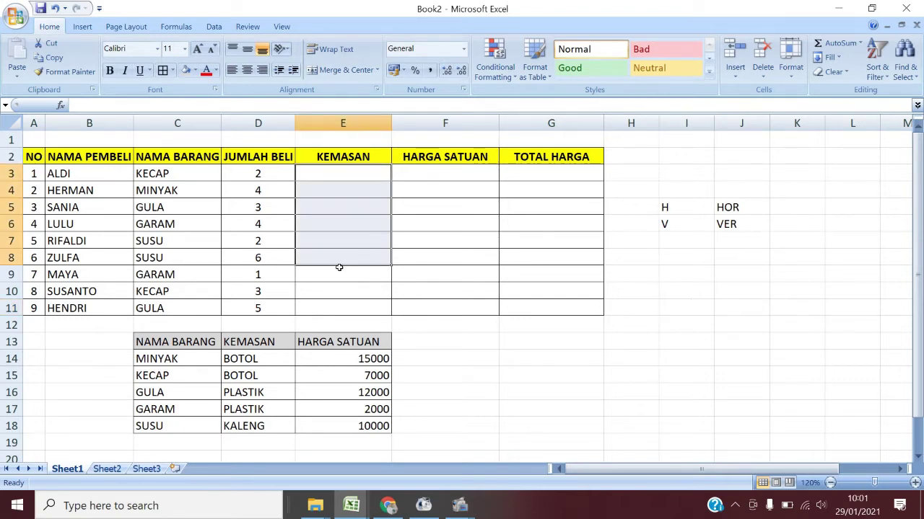
left_click_drag(429, 173, 448, 308)
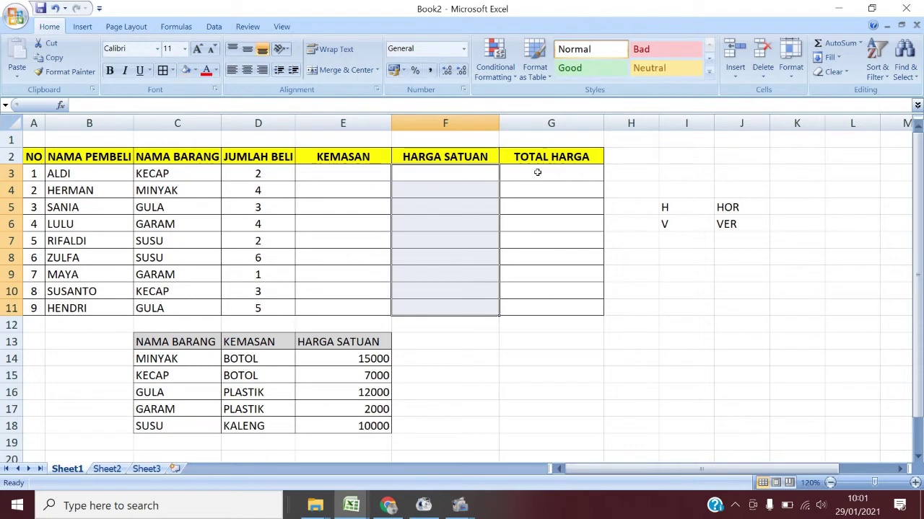
left_click_drag(536, 172, 537, 308)
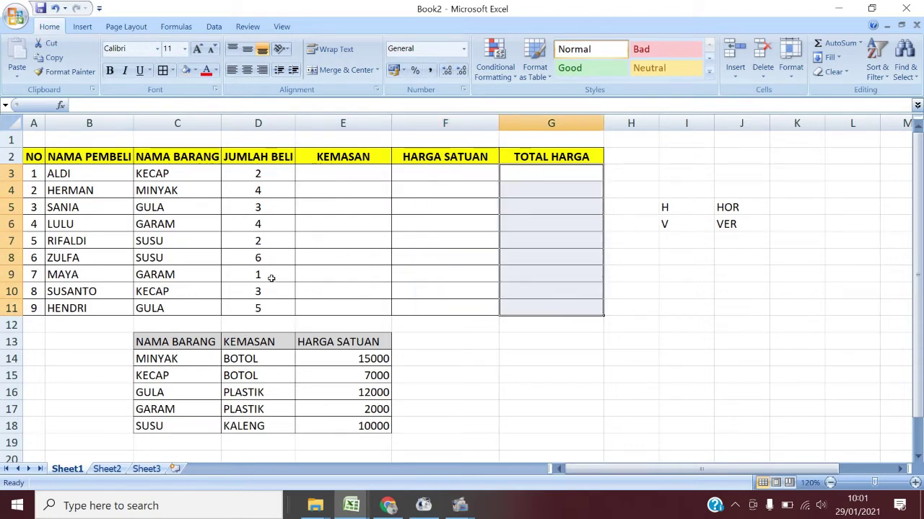
left_click_drag(173, 337, 368, 431)
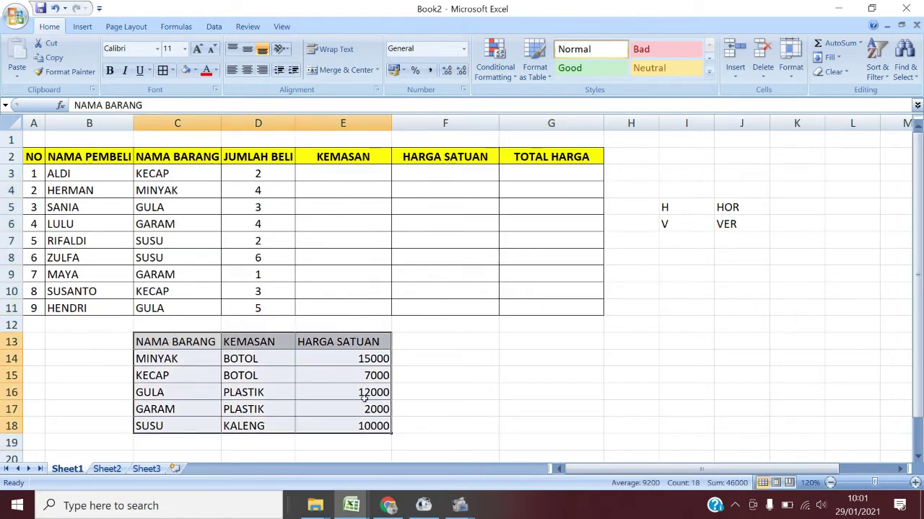
mouse_move(144, 341)
left_mouse_down()
mouse_move(380, 434)
mouse_move(383, 426)
left_mouse_up()
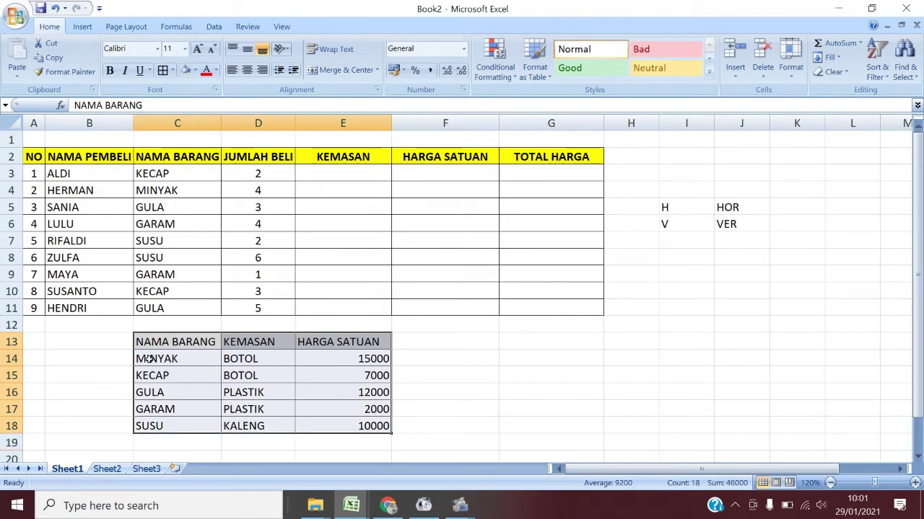
left_click_drag(146, 359, 162, 427)
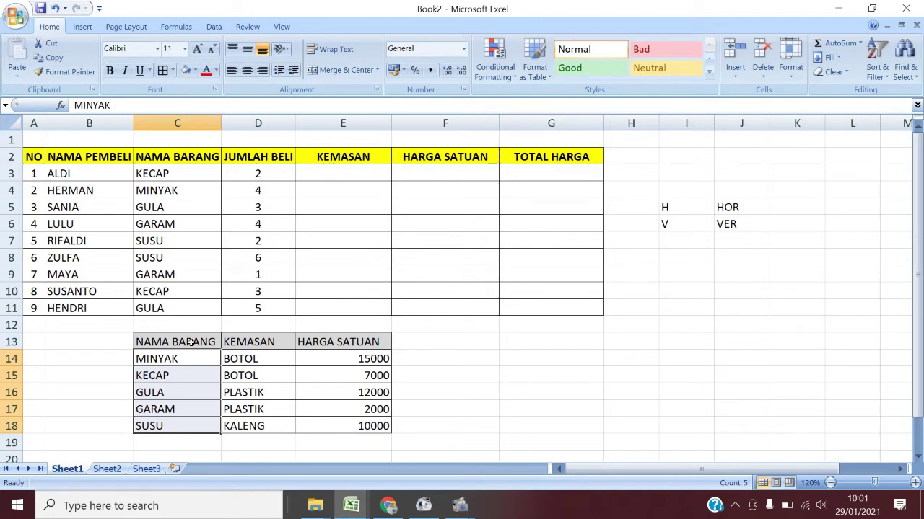
Enter =VLOOKUP(C3;$C$13:$E$18;2;0) in E3, returning BOTOL
left_click(332, 174)
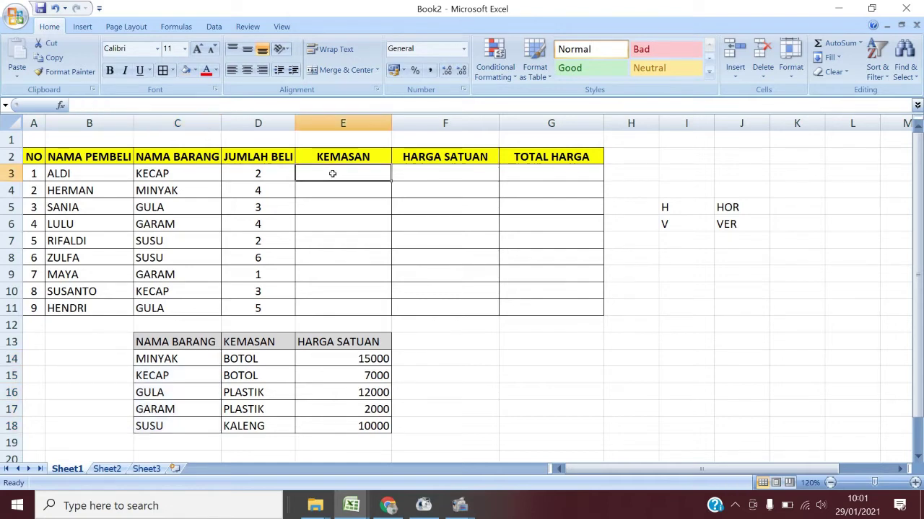
type("=V")
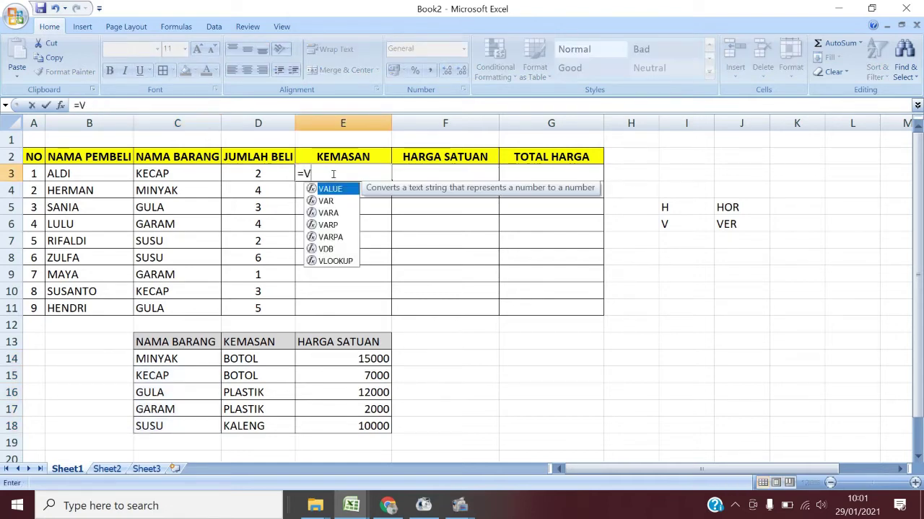
type("L")
key("Tab")
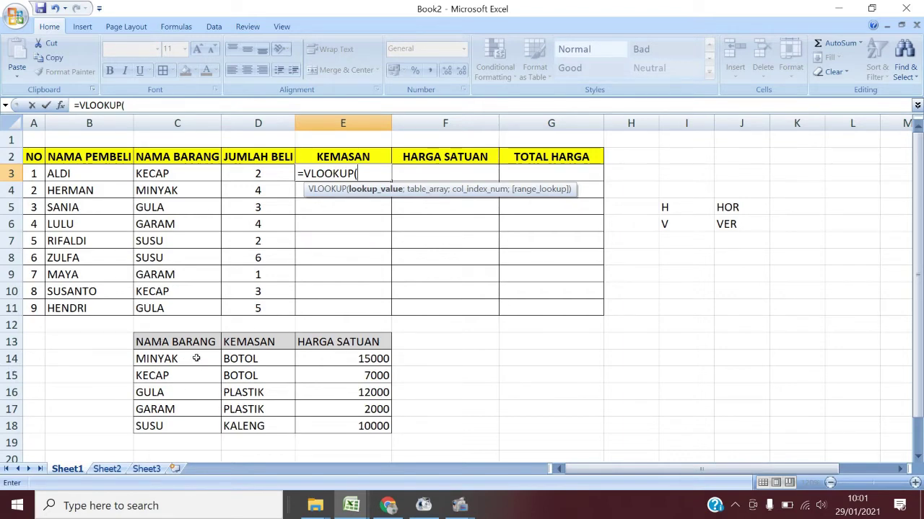
left_click(166, 174)
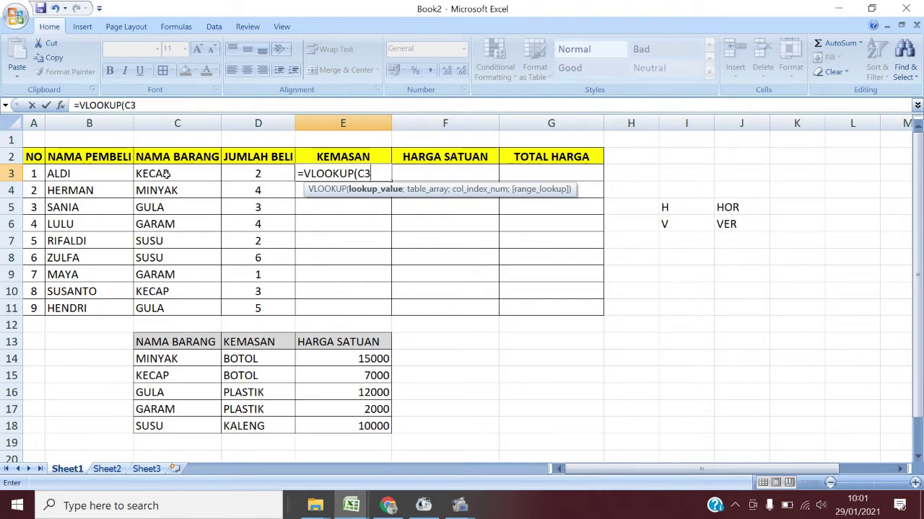
type(";")
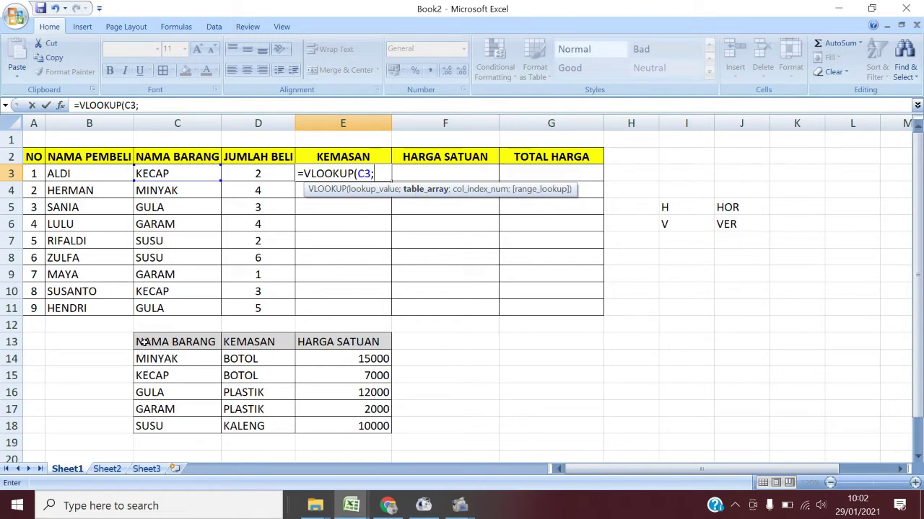
left_click_drag(144, 342, 355, 429)
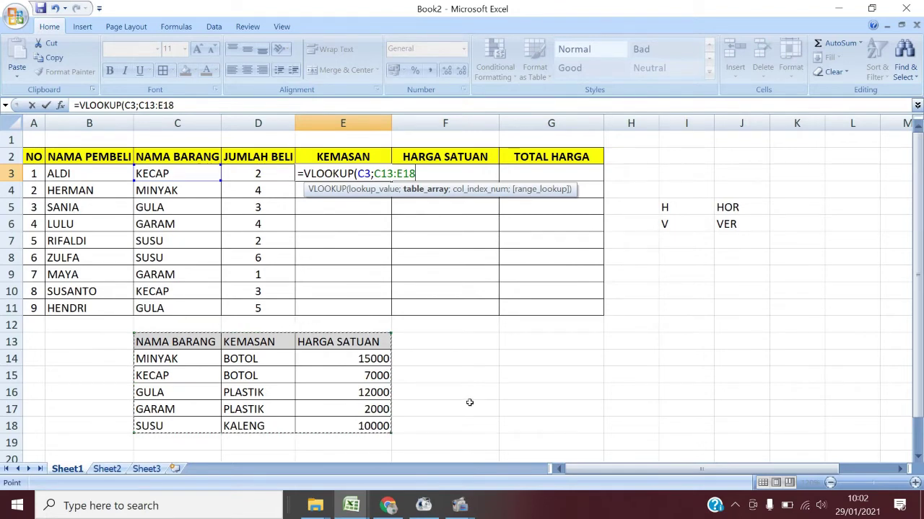
key("F4")
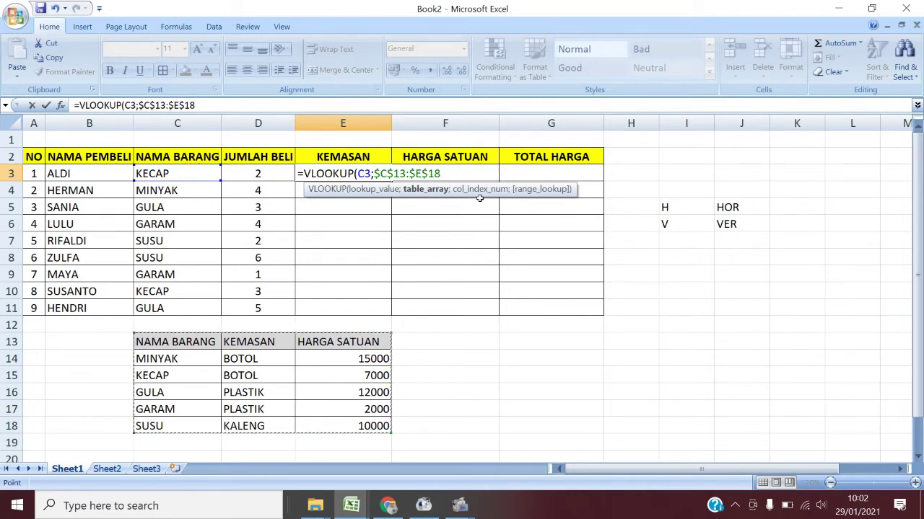
type(";")
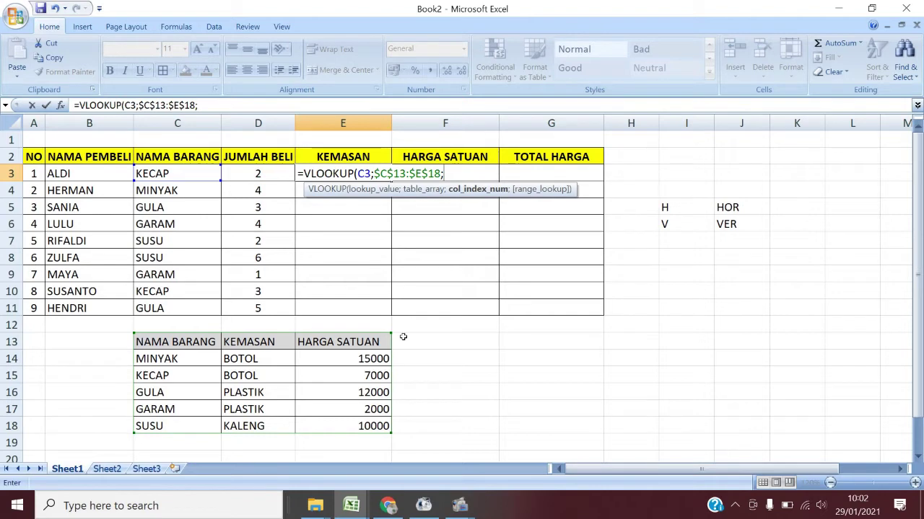
type("2;")
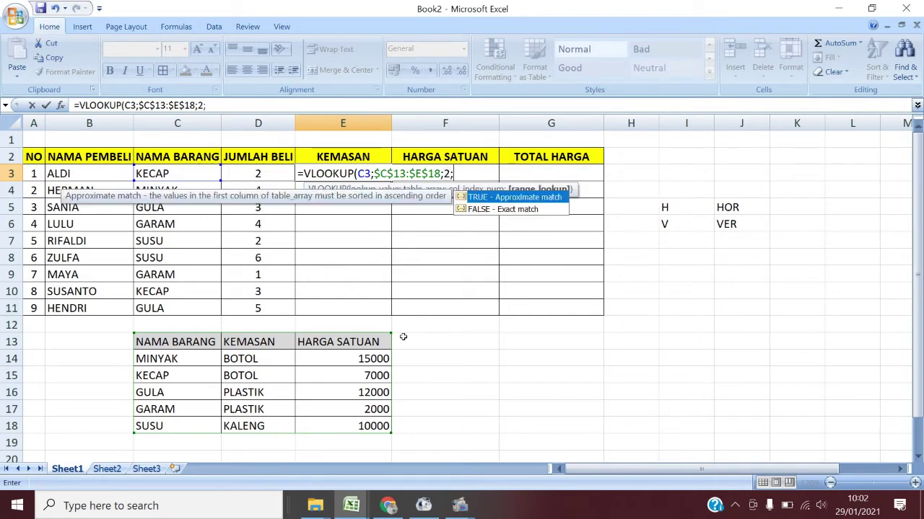
type("0")
type(")")
key("Return")
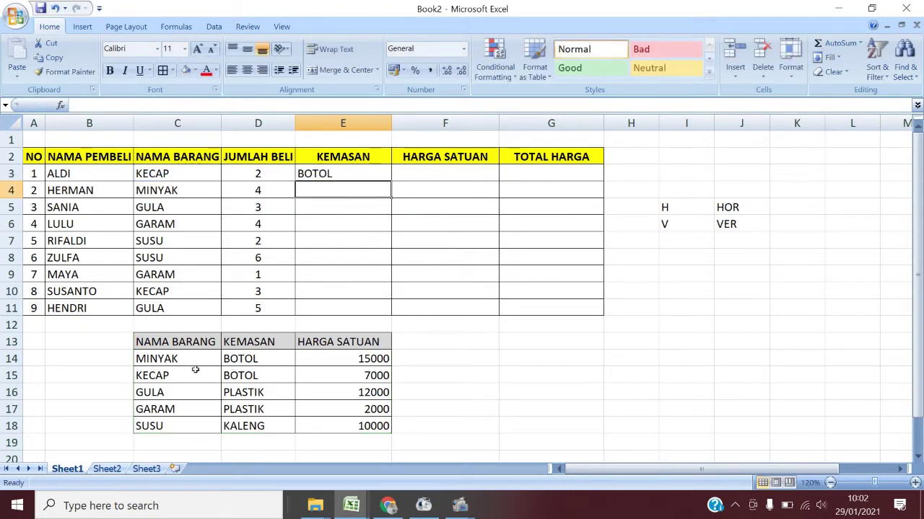
Copy the KEMASAN formula from E3 down to E11
left_click(364, 177)
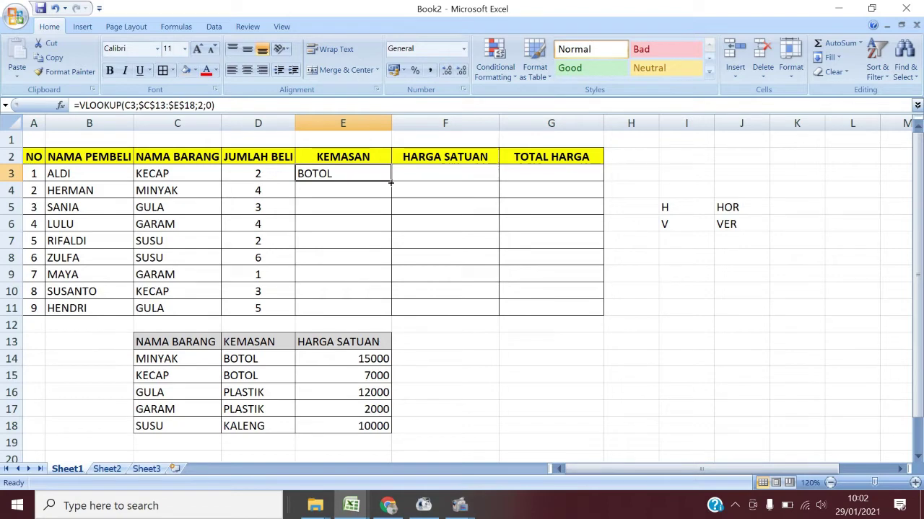
left_click_drag(390, 183, 390, 316)
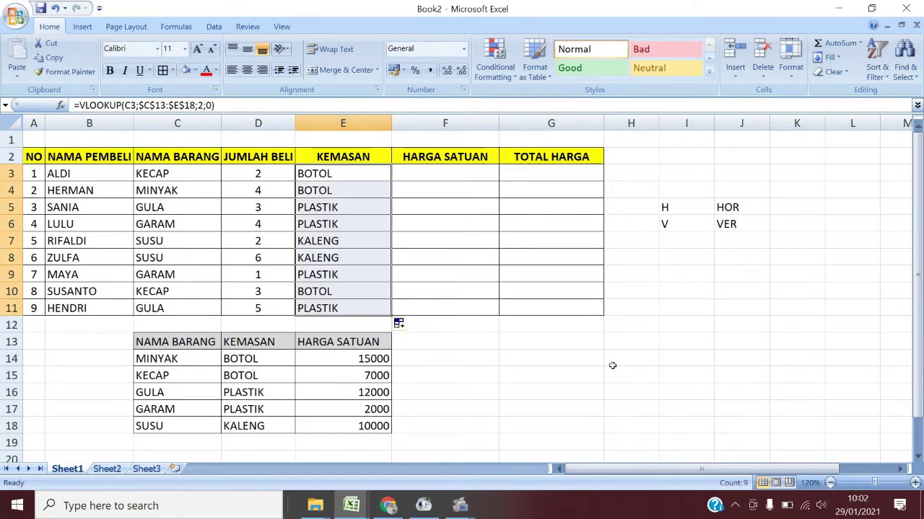
left_click(455, 225)
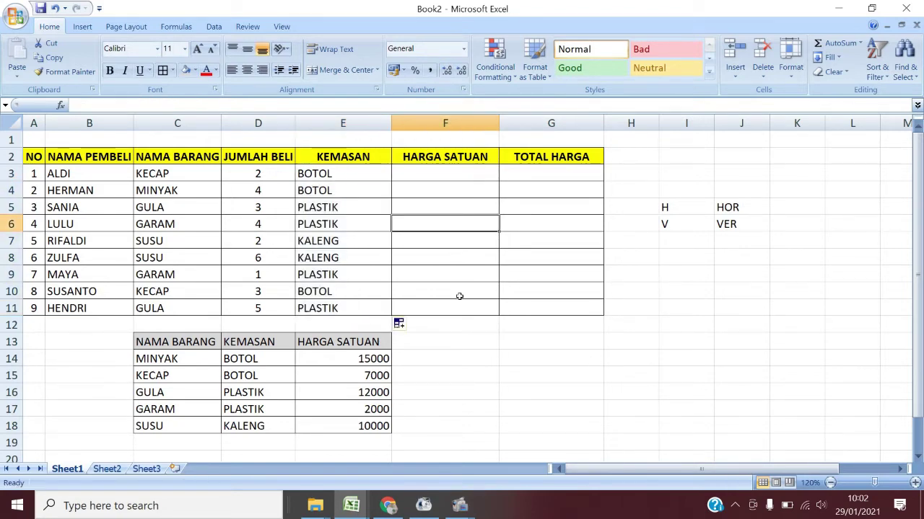
Highlight the item lookup table C13:E18 as the source for unit prices
left_click(445, 167)
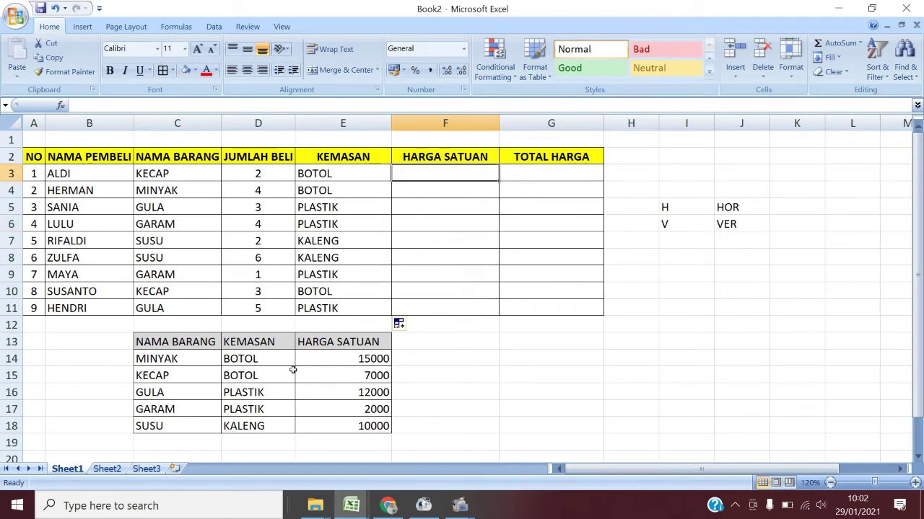
left_click_drag(166, 339, 341, 425)
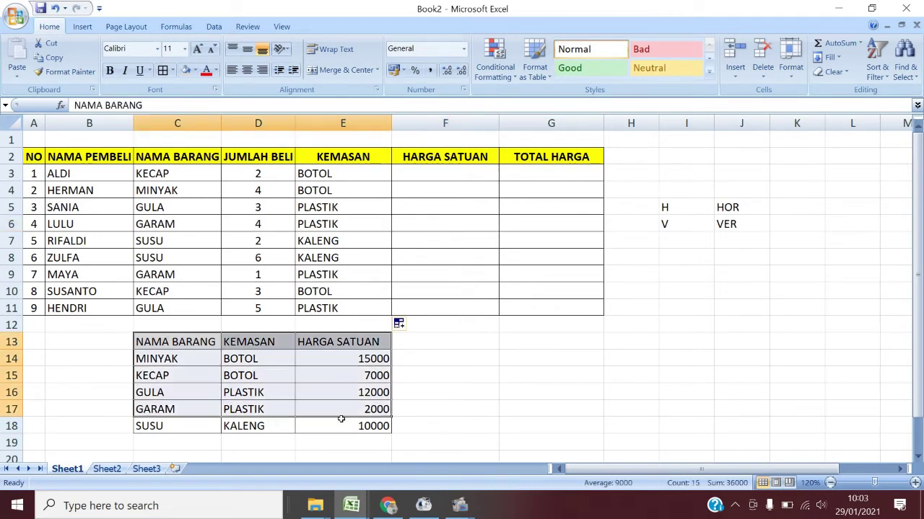
left_click(484, 336)
Enter =VLOOKUP(C3;$C$13:$E$18;3;0) in F3 for the unit price
left_click(439, 177)
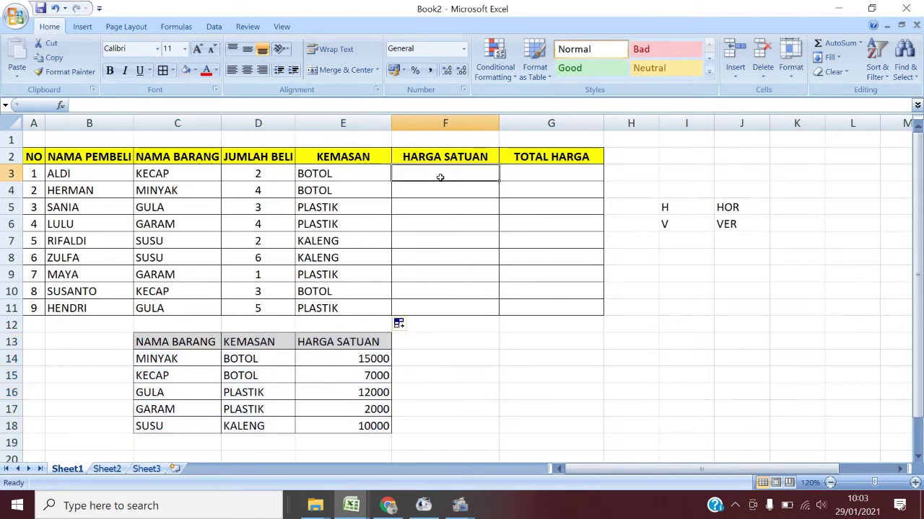
type("=V")
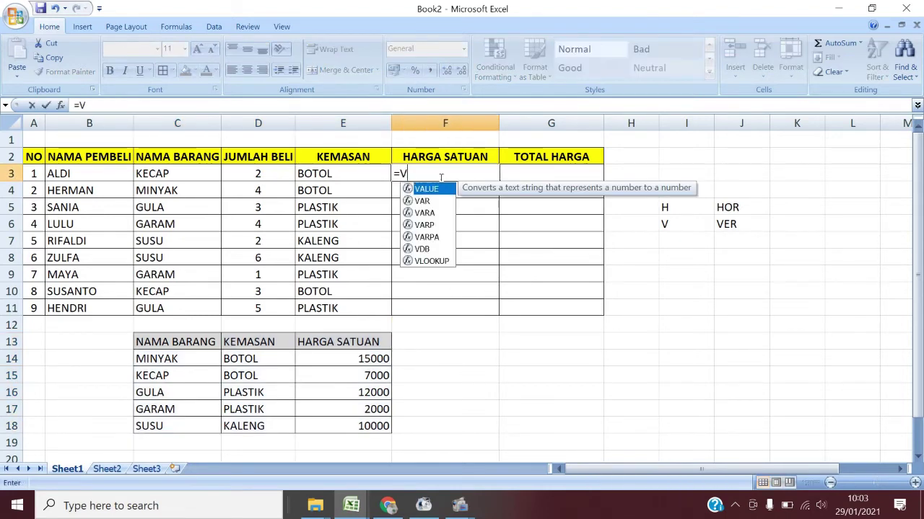
type("L")
key("Tab")
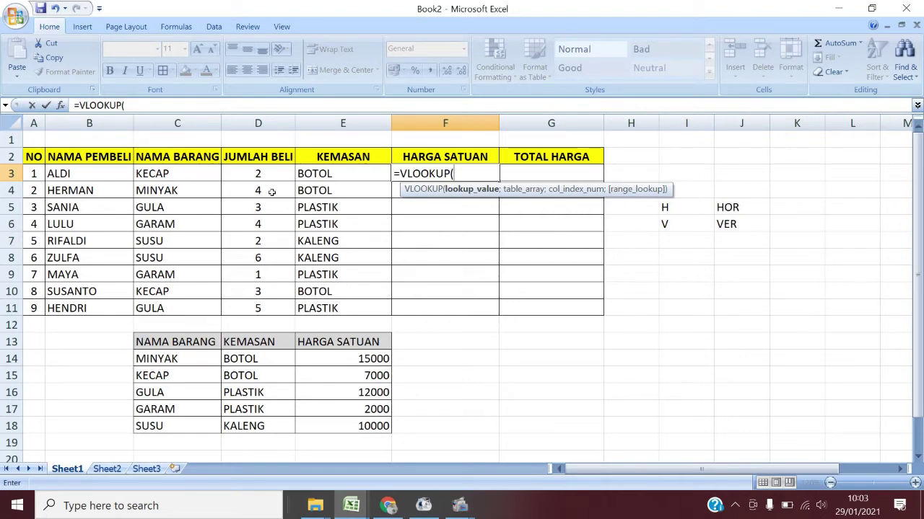
left_click(166, 176)
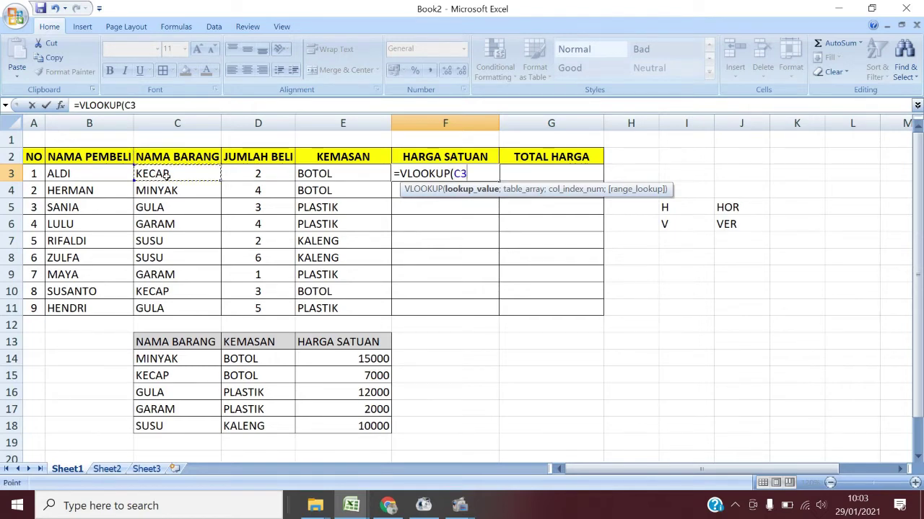
type(";")
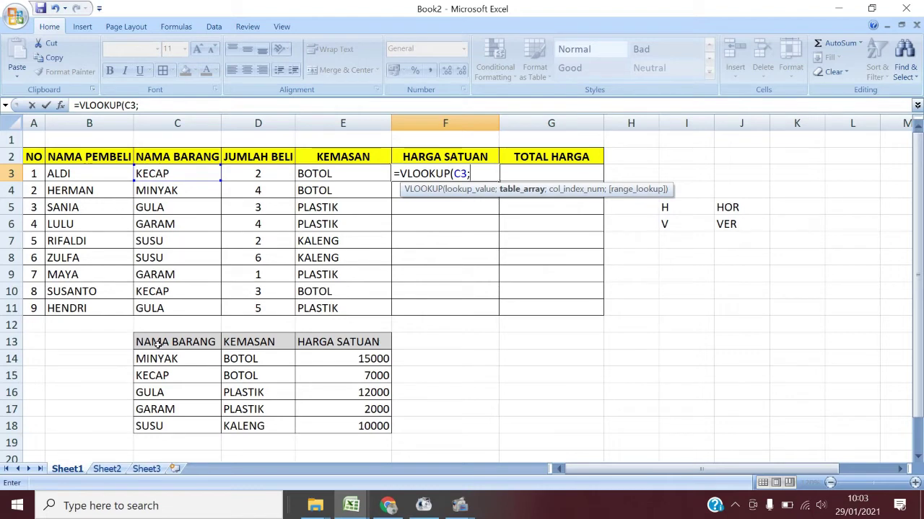
mouse_move(158, 344)
left_mouse_down()
mouse_move(309, 378)
mouse_move(366, 428)
left_mouse_up()
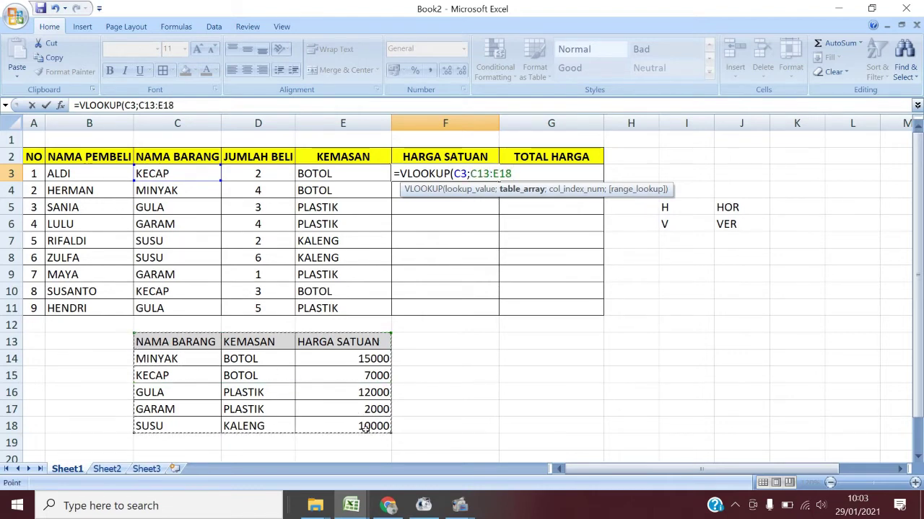
key("F4")
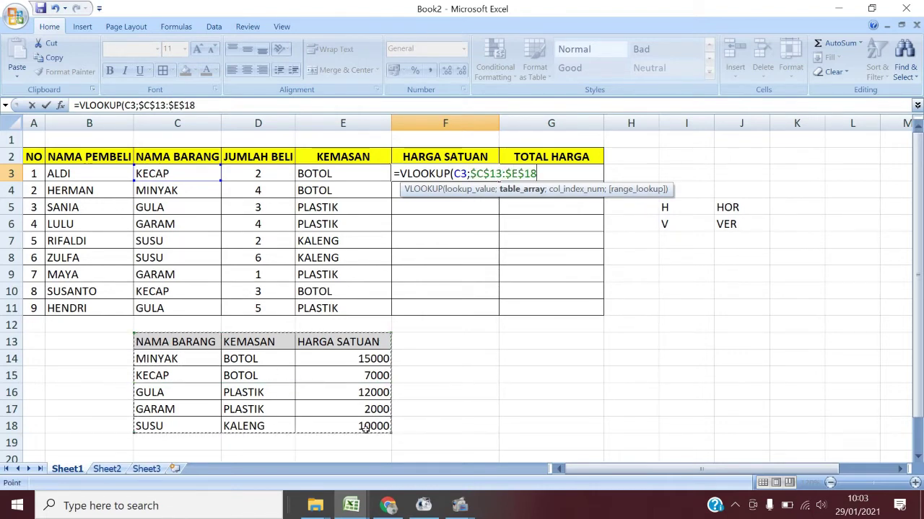
type(";")
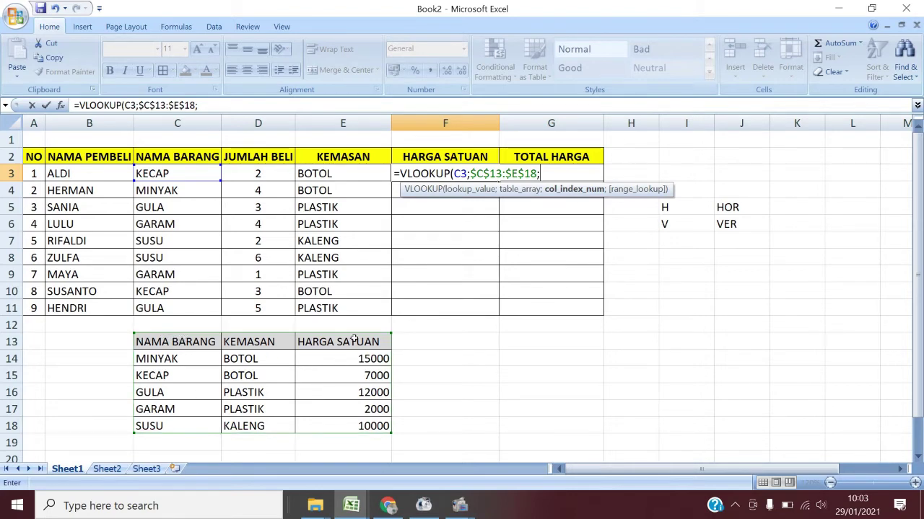
type("3")
type(";0")
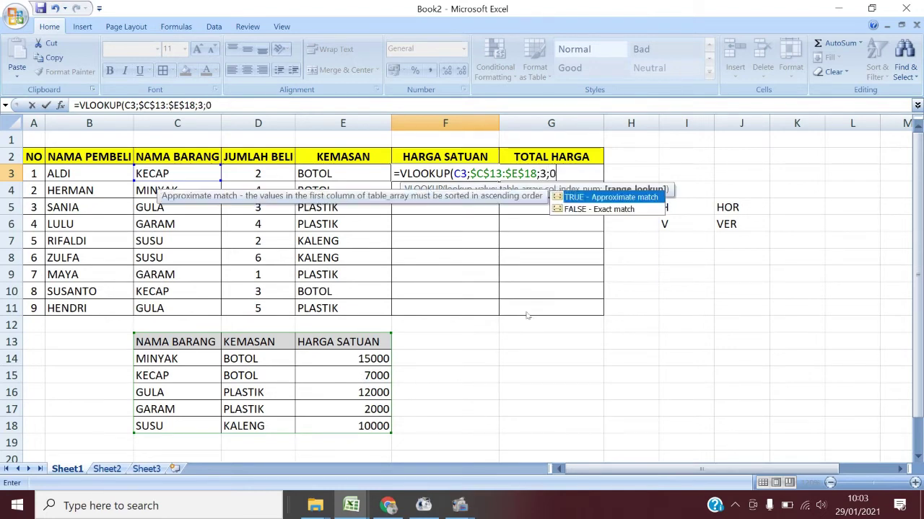
type(")")
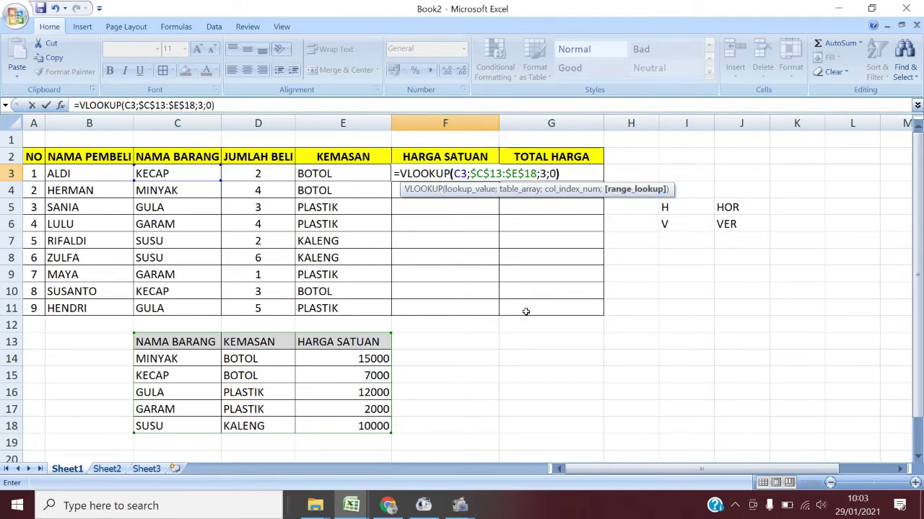
key("Return")
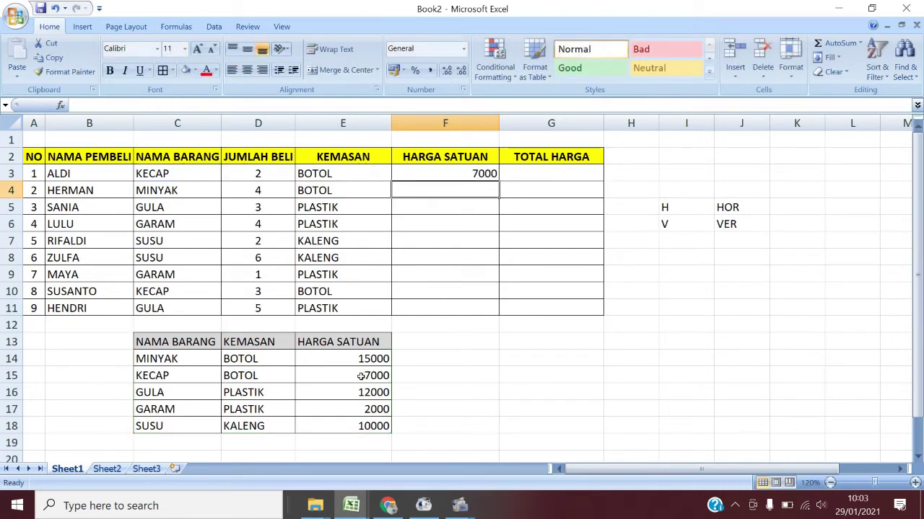
Copy the unit price formula from F3 down to F11
left_click(487, 174)
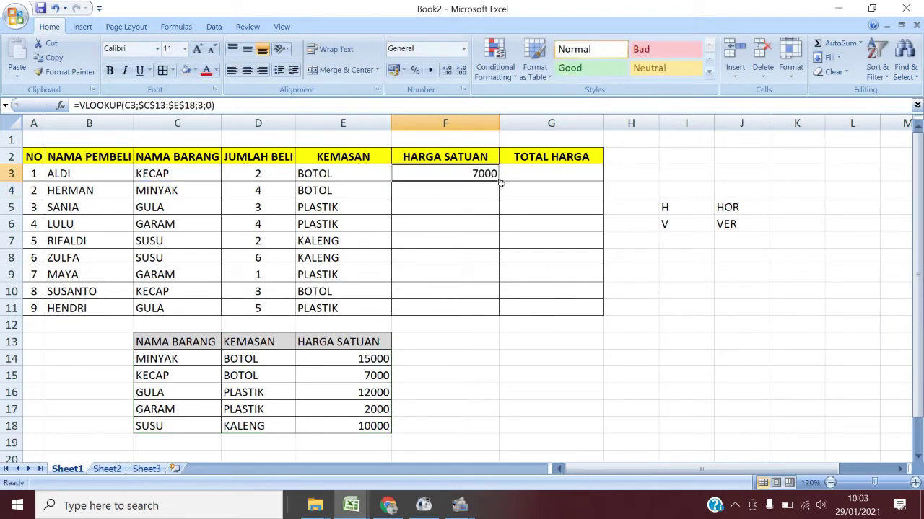
left_click_drag(499, 183, 496, 315)
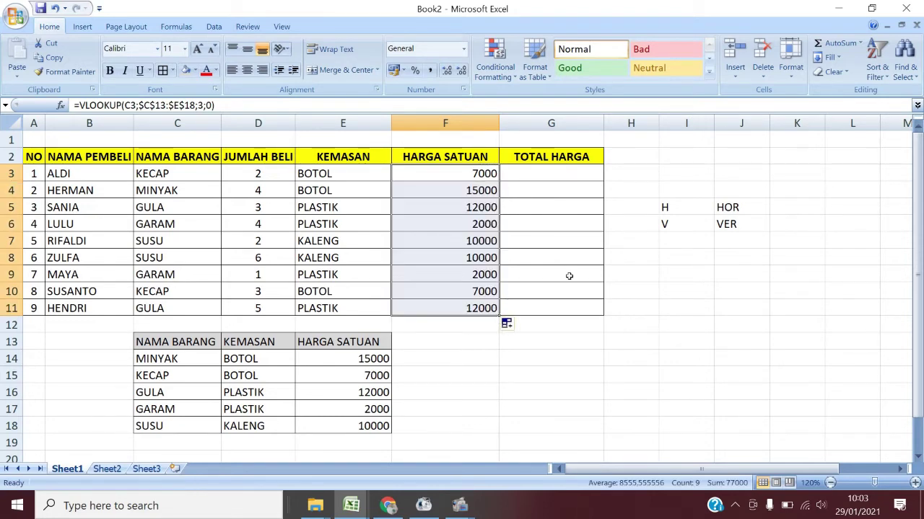
left_click(545, 194)
left_click(551, 173)
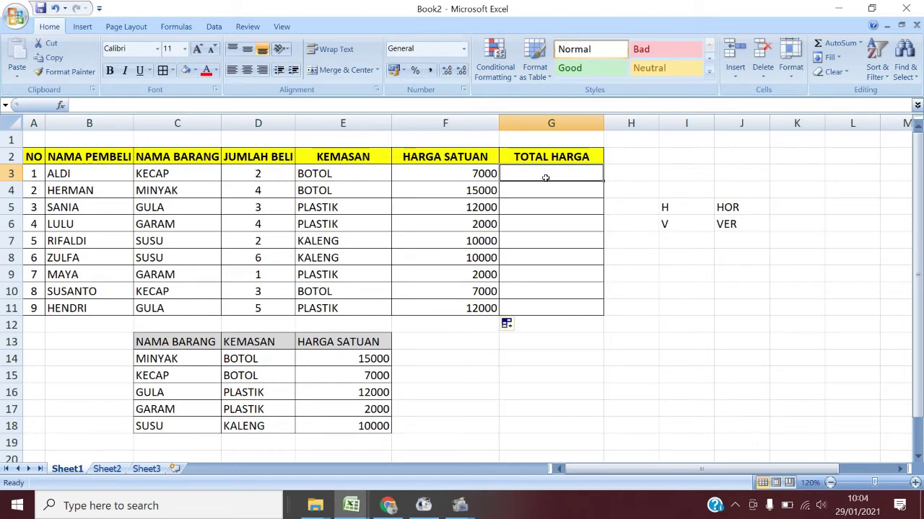
Enter =D3*F3 in G3 and copy it down to G11
type("=")
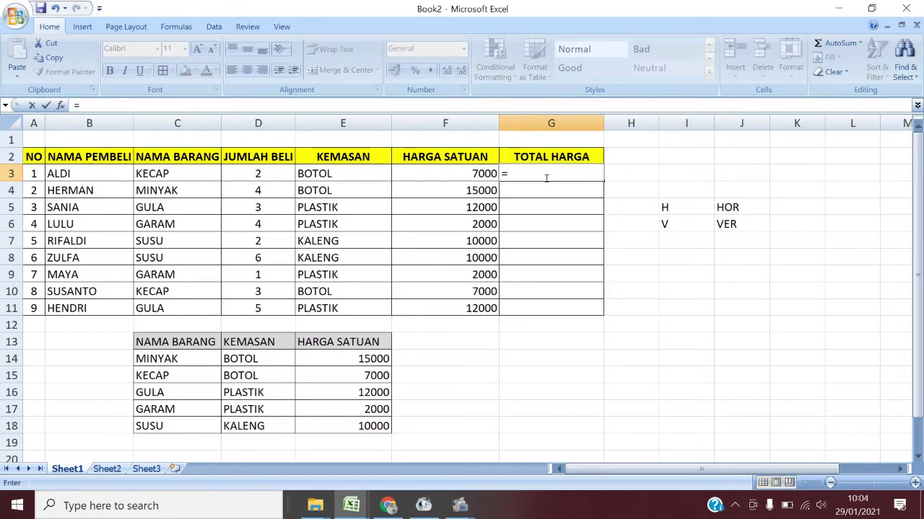
left_click(258, 175)
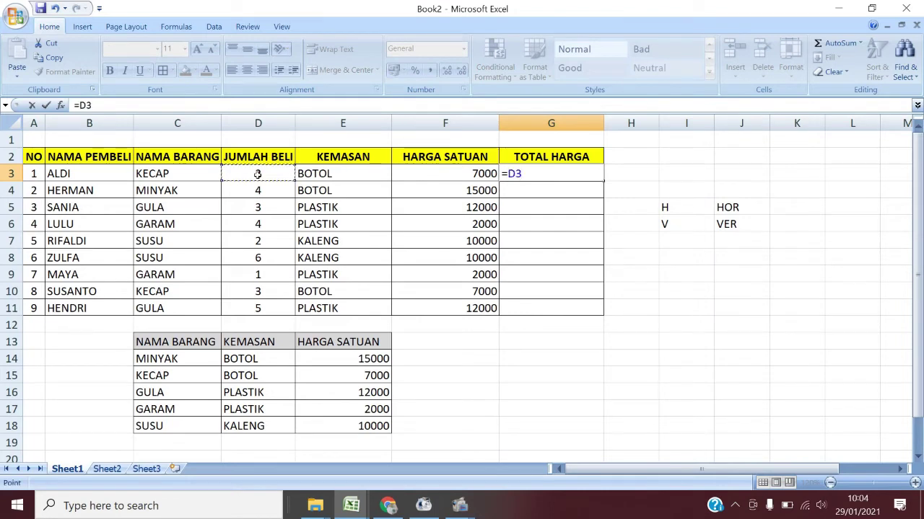
type("*")
left_click(451, 174)
key("Return")
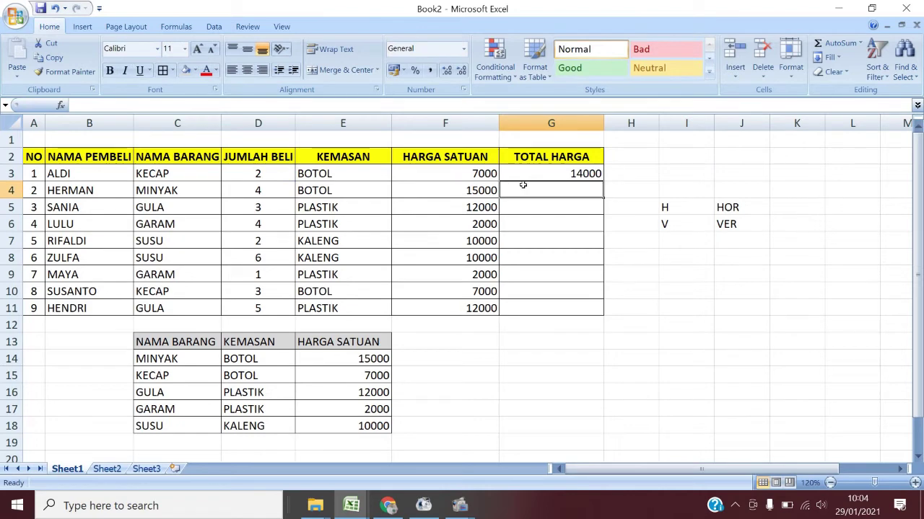
left_click(576, 174)
left_click_drag(604, 181, 603, 318)
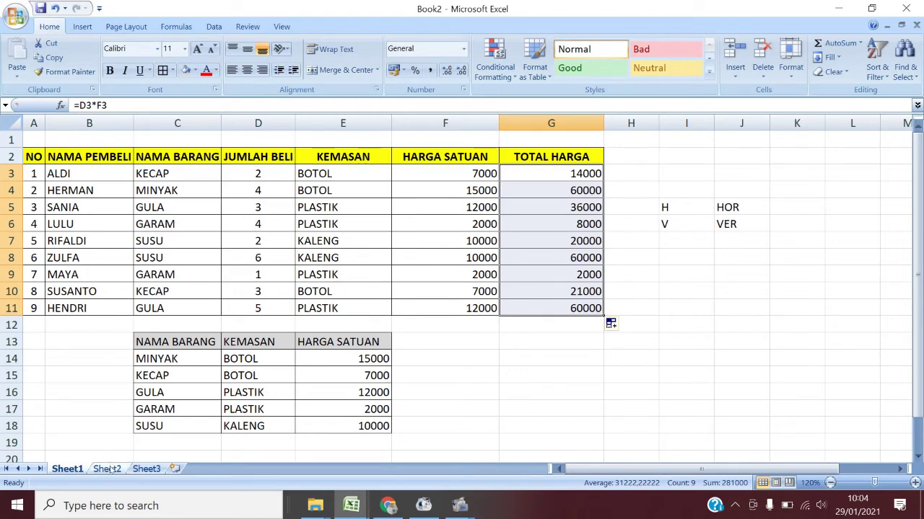
Switch to Sheet2 and compare its horizontal item table C13:H15 with Sheet1's vertical one
left_click(110, 469)
left_click(691, 295)
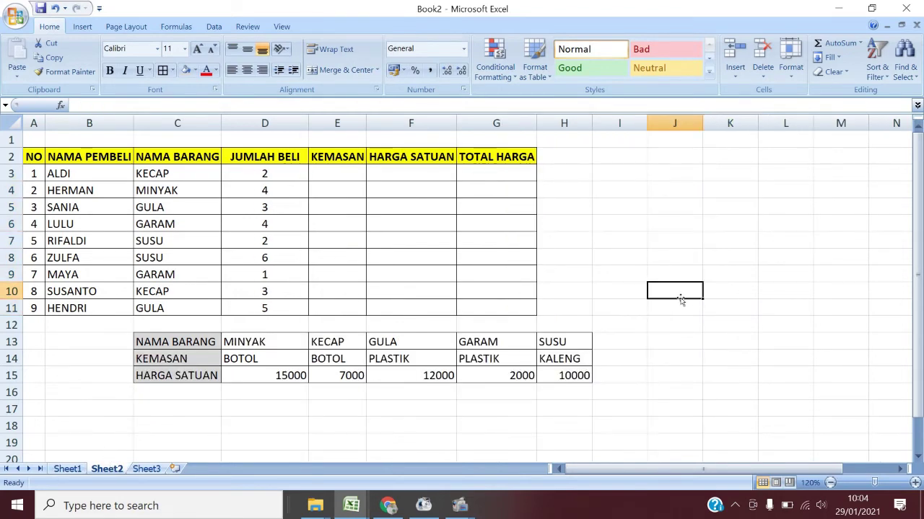
left_click_drag(157, 345, 560, 371)
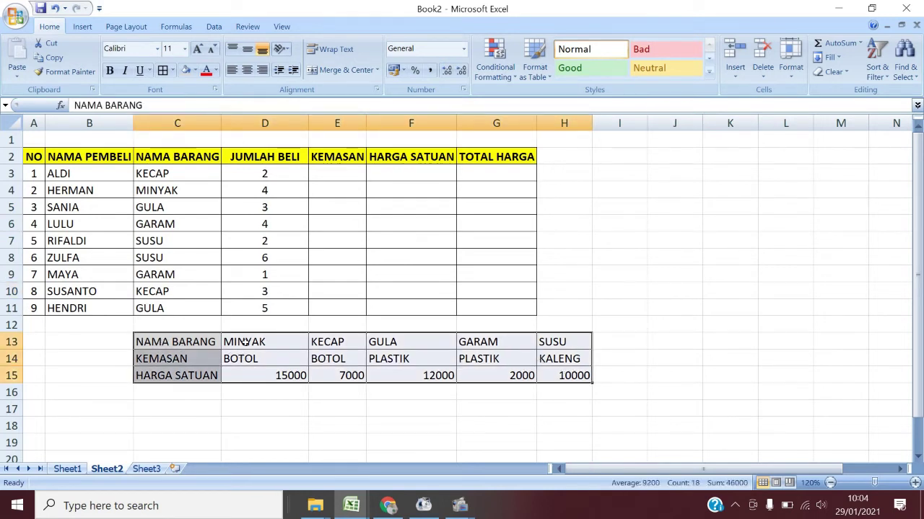
mouse_move(245, 342)
left_mouse_down()
mouse_move(598, 330)
mouse_move(606, 341)
left_mouse_up()
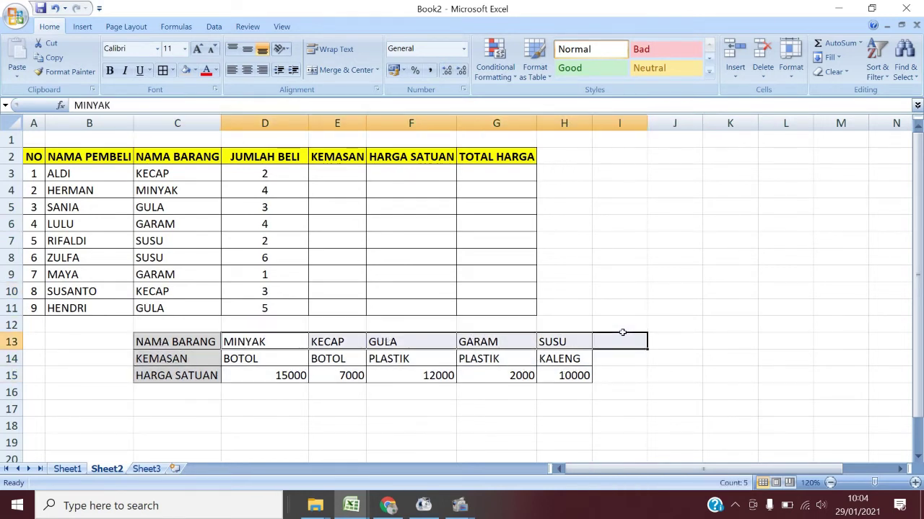
left_click(67, 469)
left_click_drag(176, 359, 179, 442)
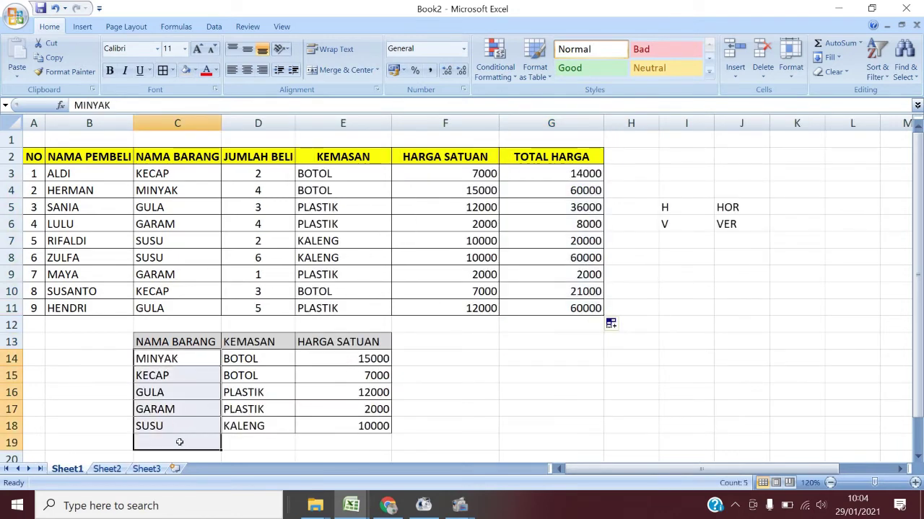
left_click(107, 469)
left_click_drag(249, 342, 610, 336)
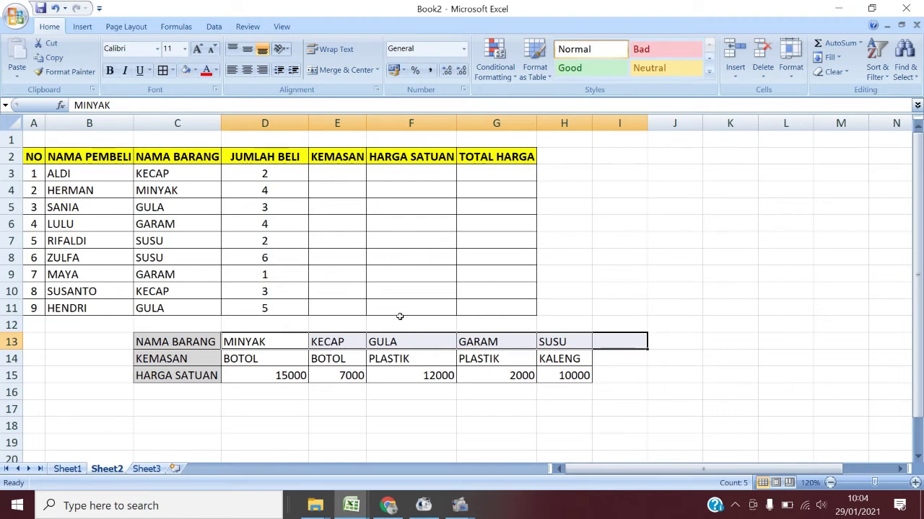
left_click(348, 173)
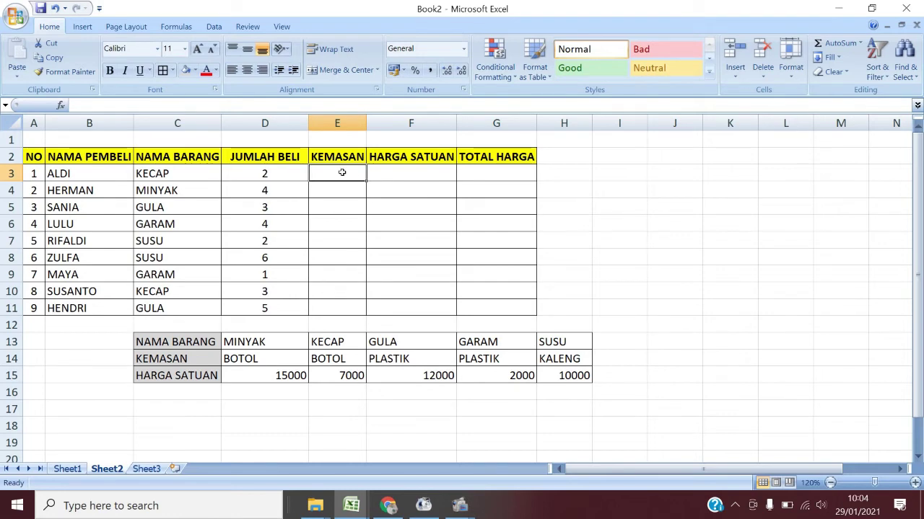
Enter =HLOOKUP(C3;$C$13:$H$15;2;0) in E3 and fill it down to E11
type("=HL")
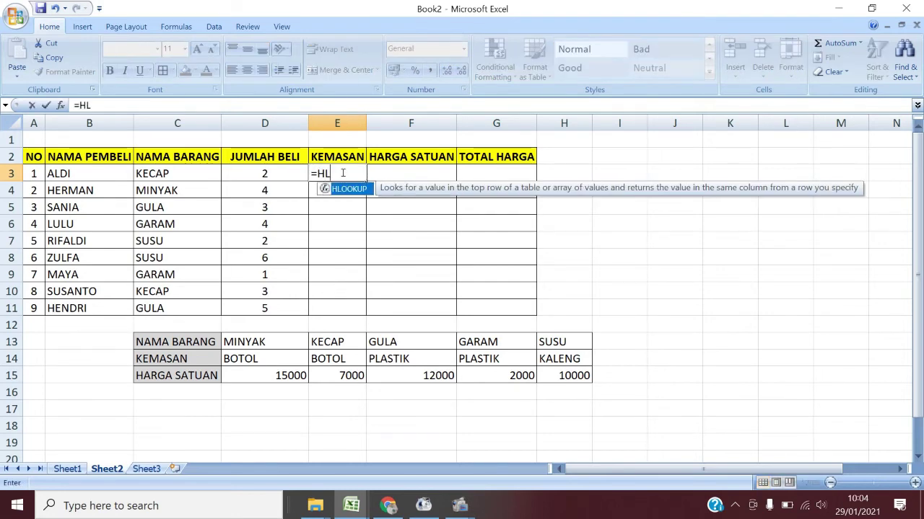
key("Tab")
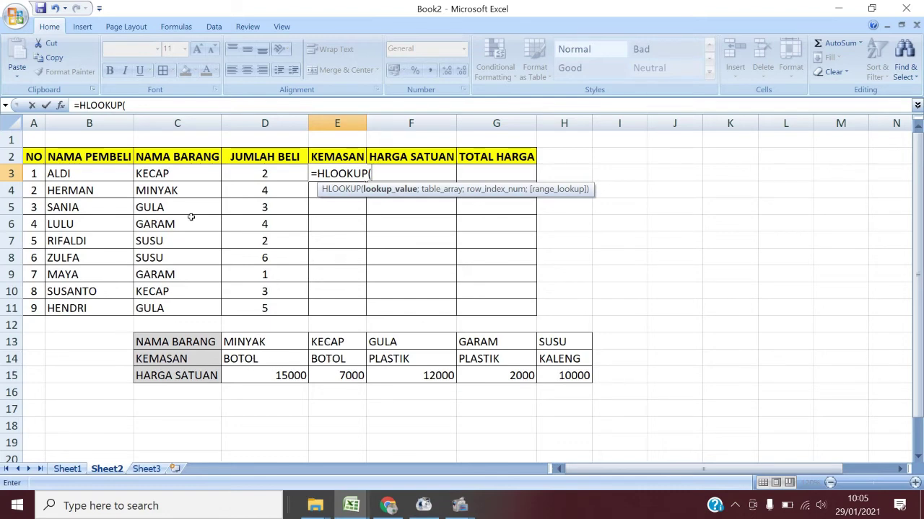
left_click(184, 173)
type(";")
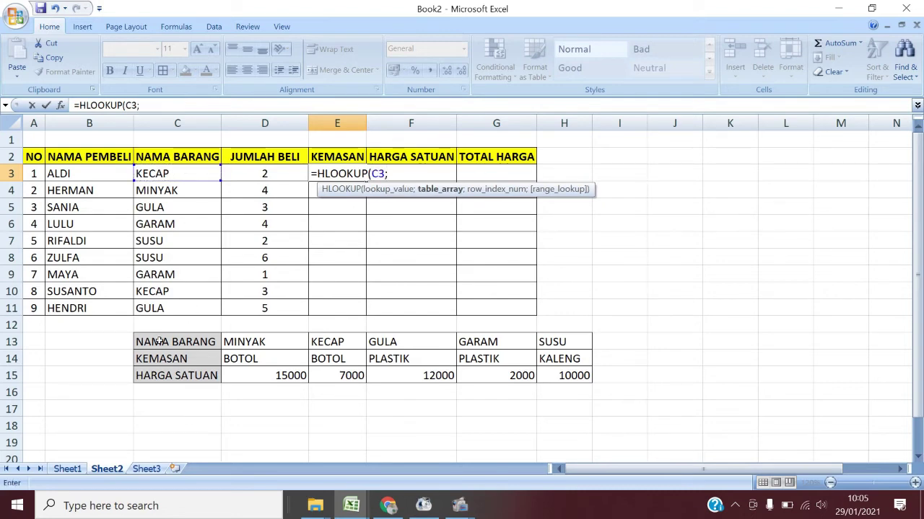
left_click_drag(159, 341, 560, 375)
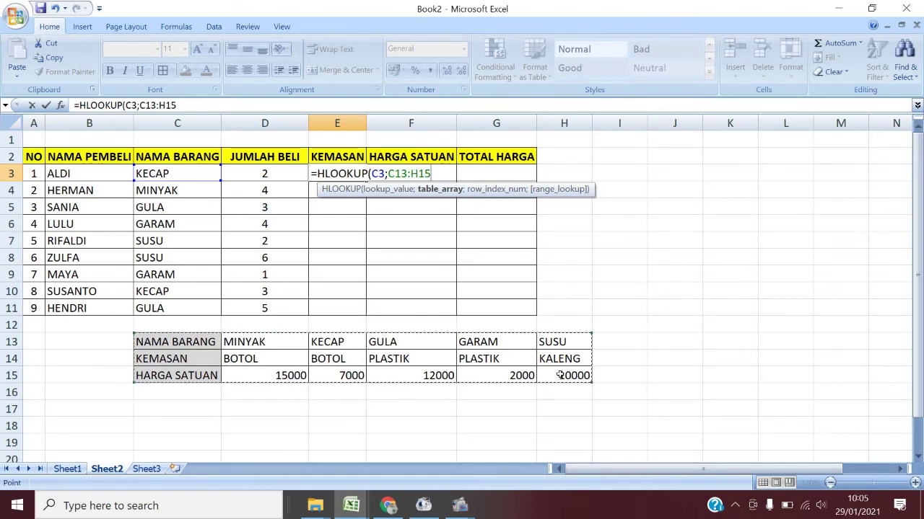
key("F4")
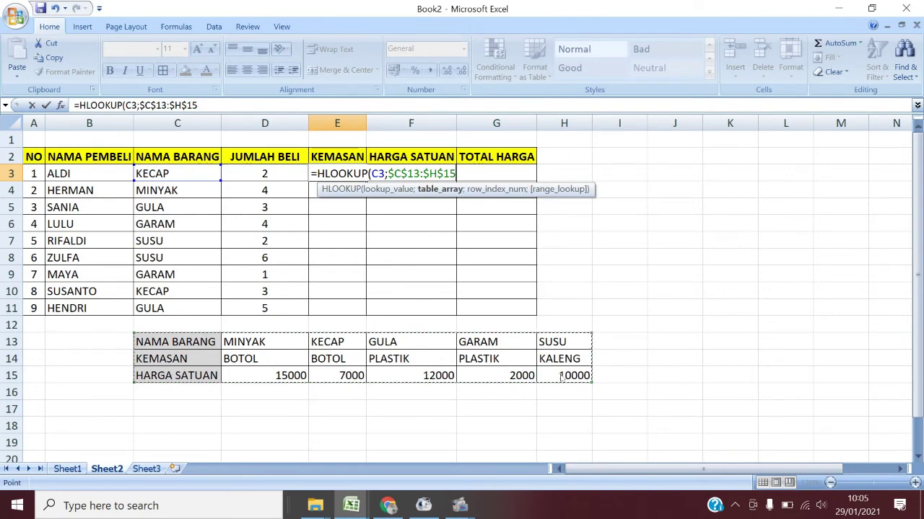
type(";")
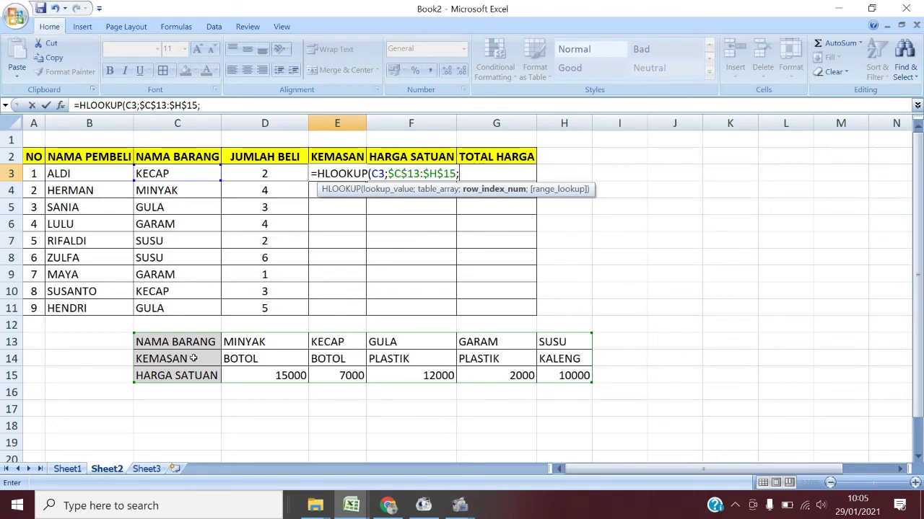
type("2")
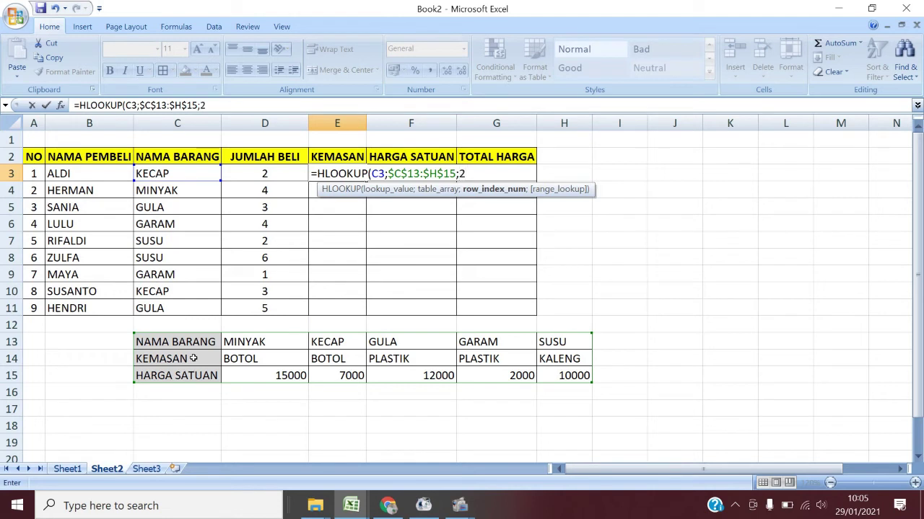
type(";0")
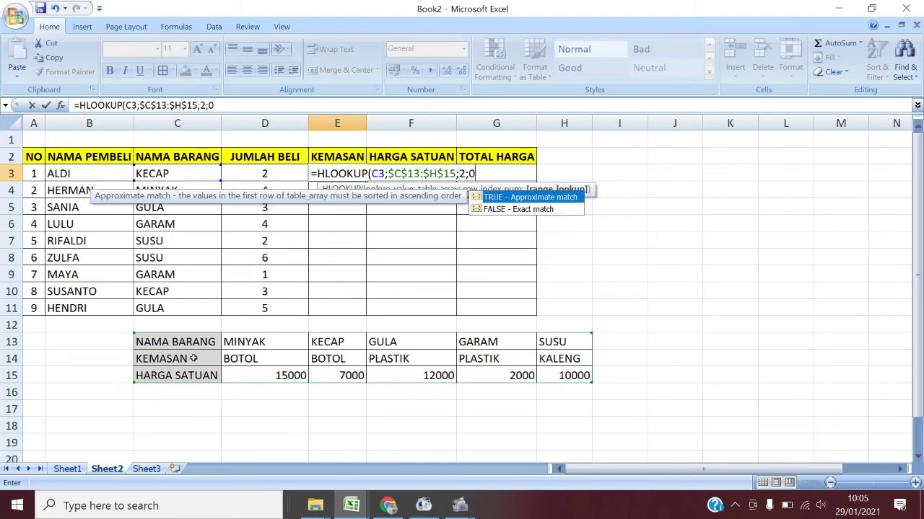
type(")")
key("Return")
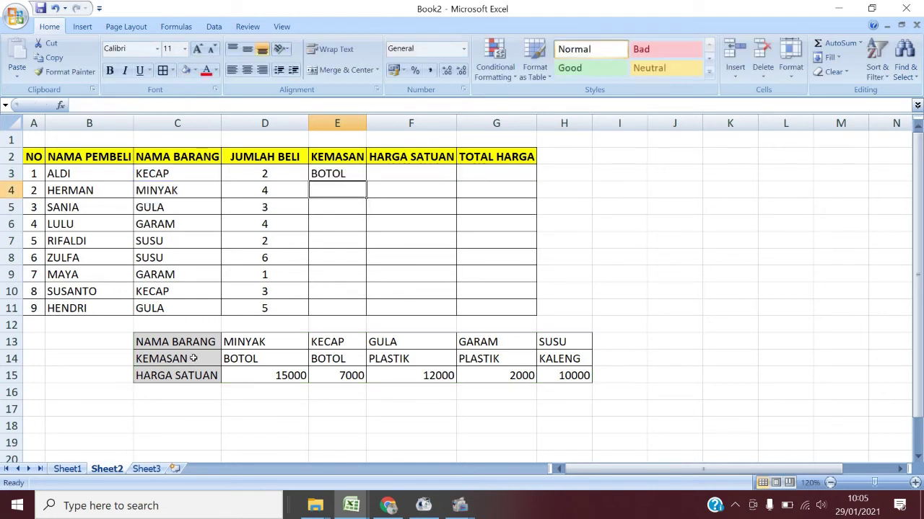
left_click(342, 170)
left_click_drag(367, 179, 356, 312)
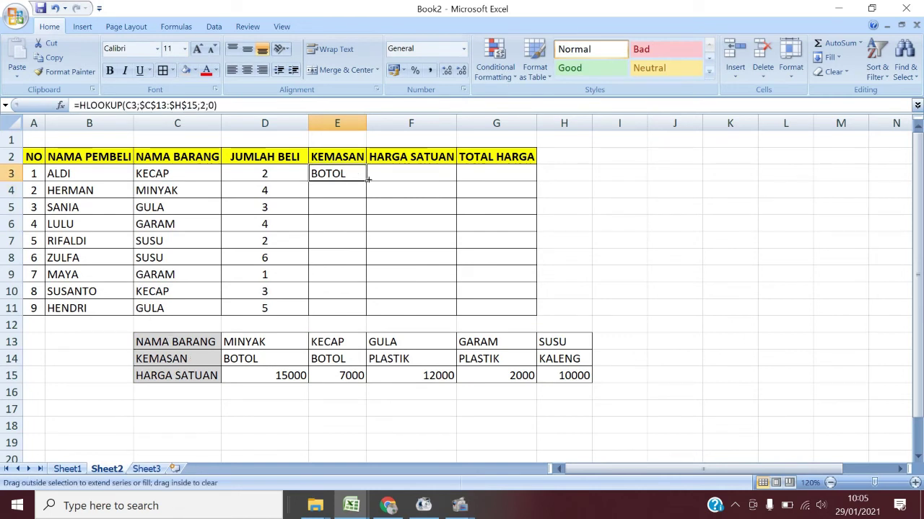
Enter =HLOOKUP(C3;$C$13:$H$15;3;0) in F3 and fill it down to F11
left_click(407, 171)
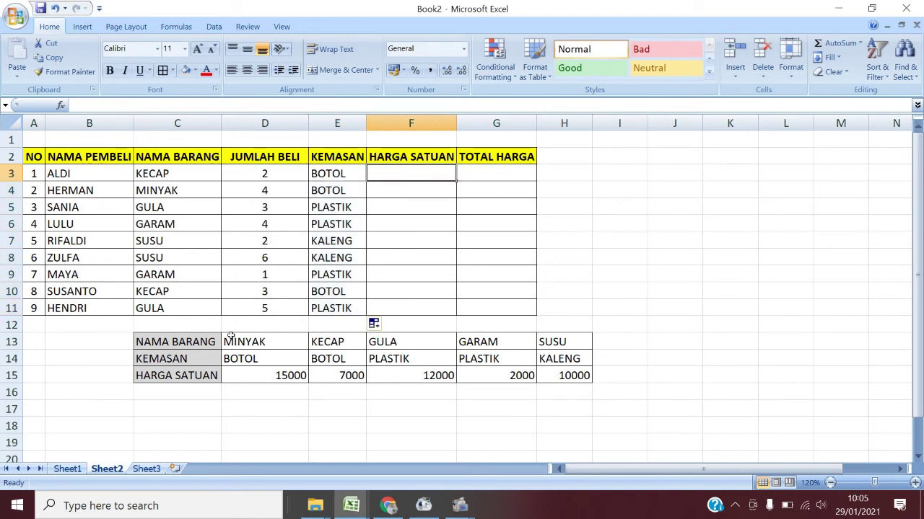
type("=")
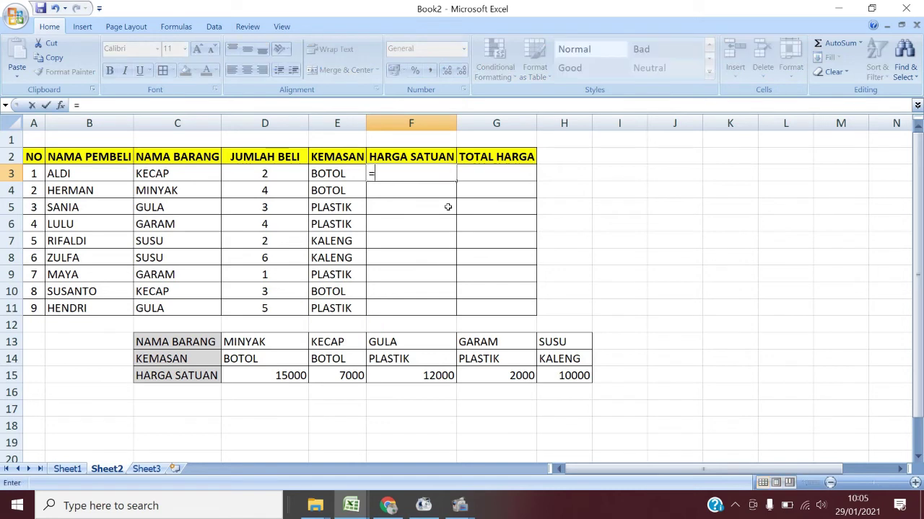
type("HL")
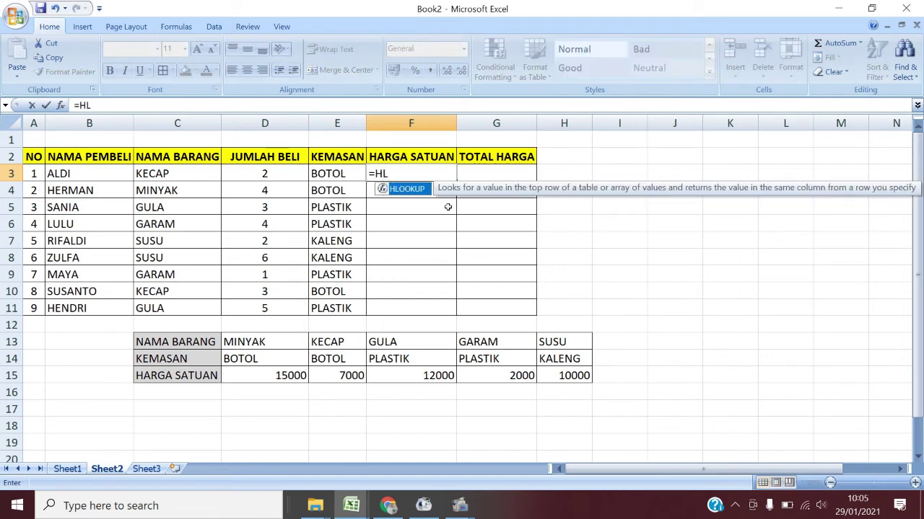
key("Tab")
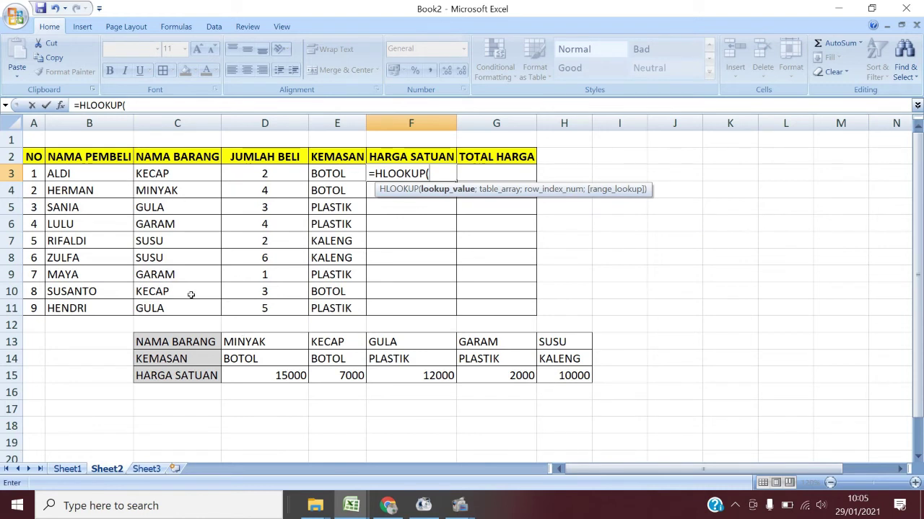
left_click(167, 174)
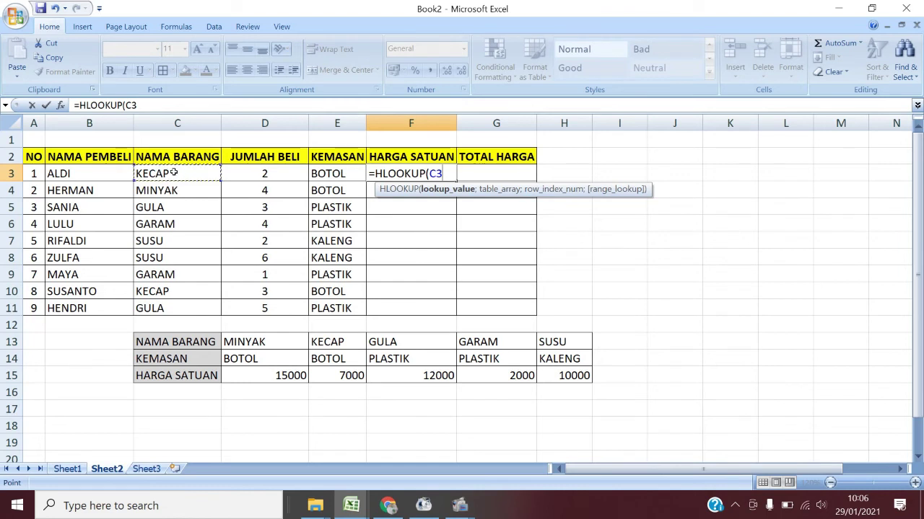
type(";")
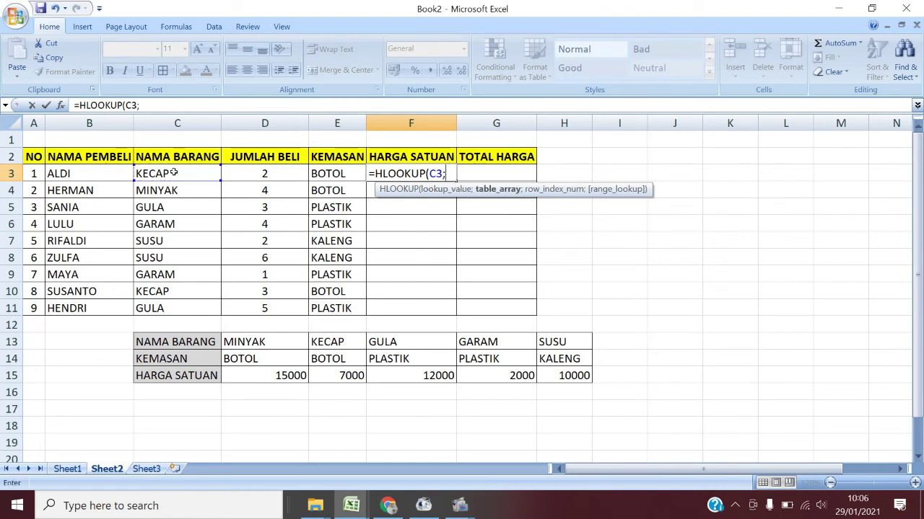
left_click(155, 344)
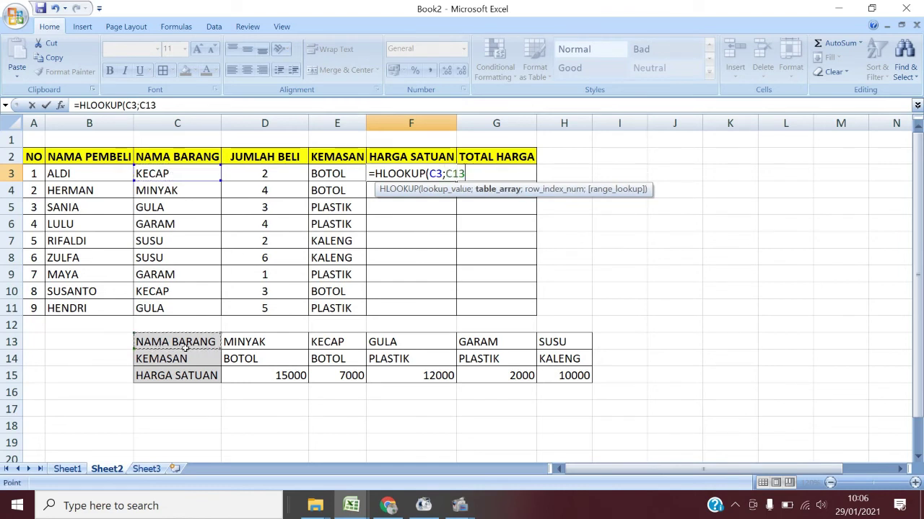
left_click_drag(156, 344, 570, 378)
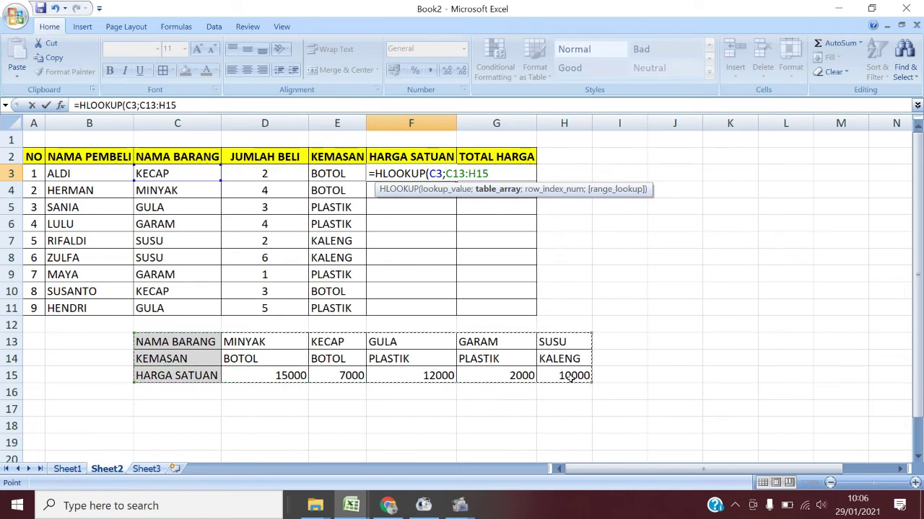
key("F4")
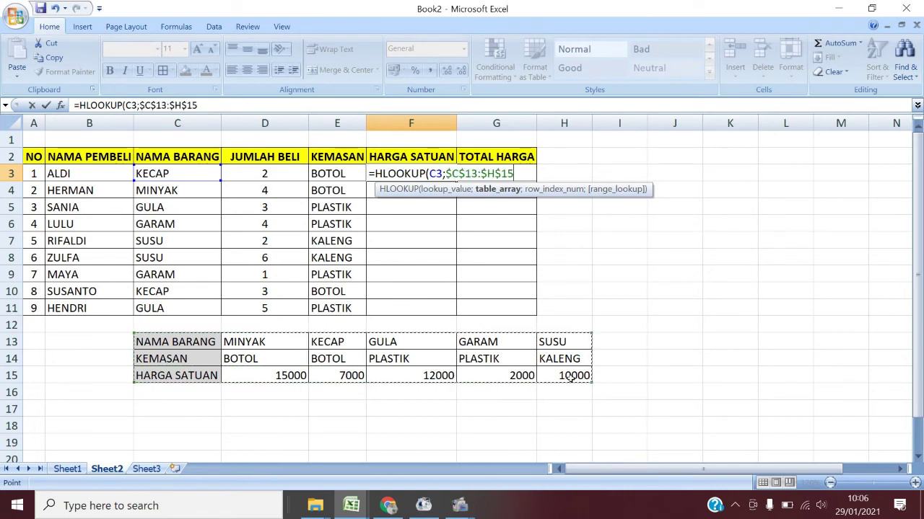
type(";")
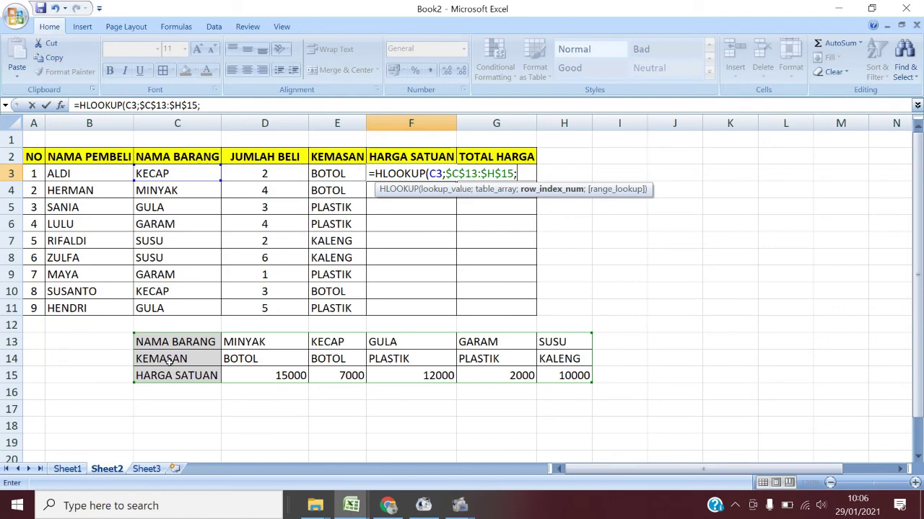
type("3")
type(";")
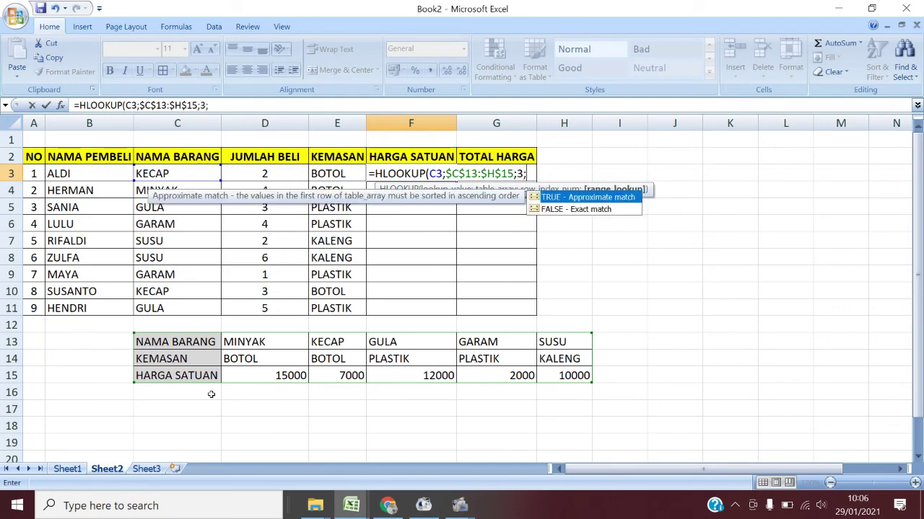
type("0)")
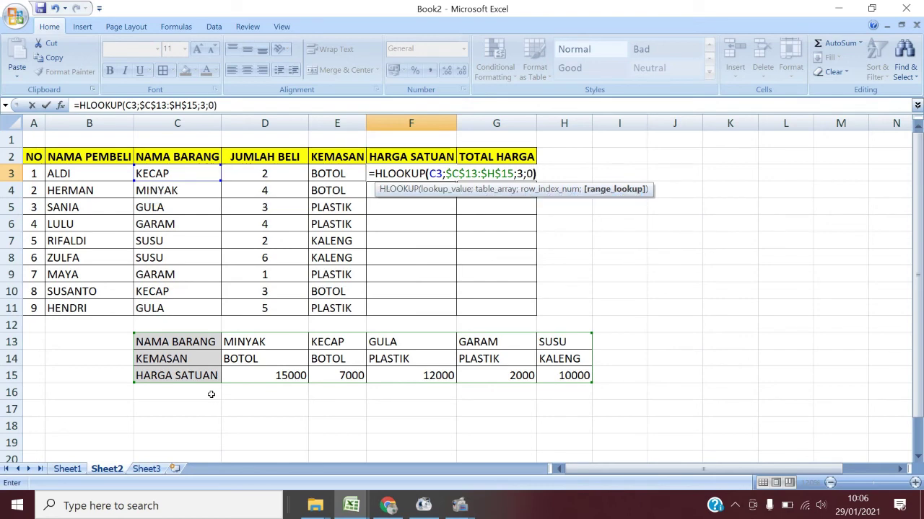
key("Return")
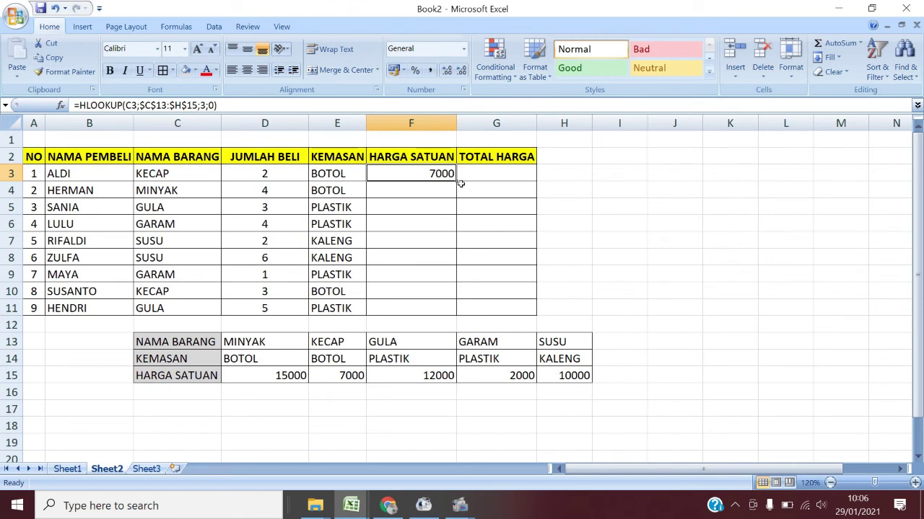
left_click_drag(455, 183, 437, 318)
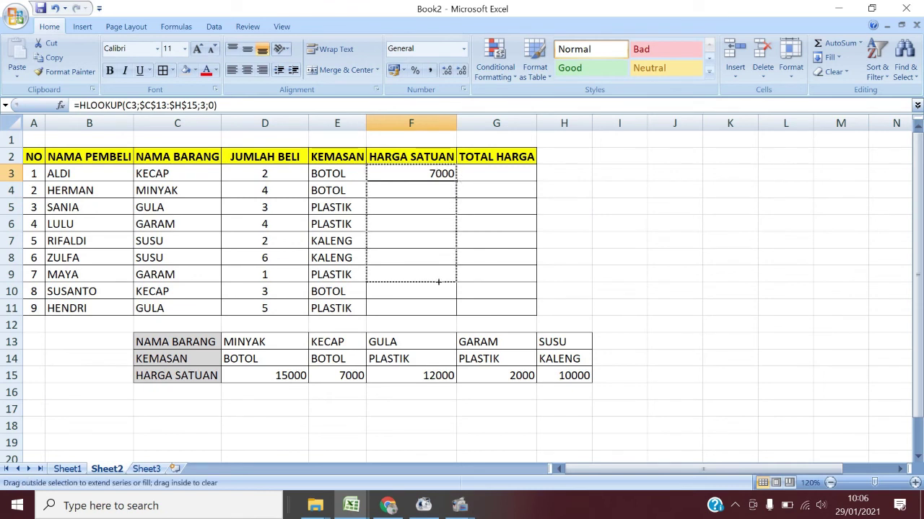
left_click(500, 171)
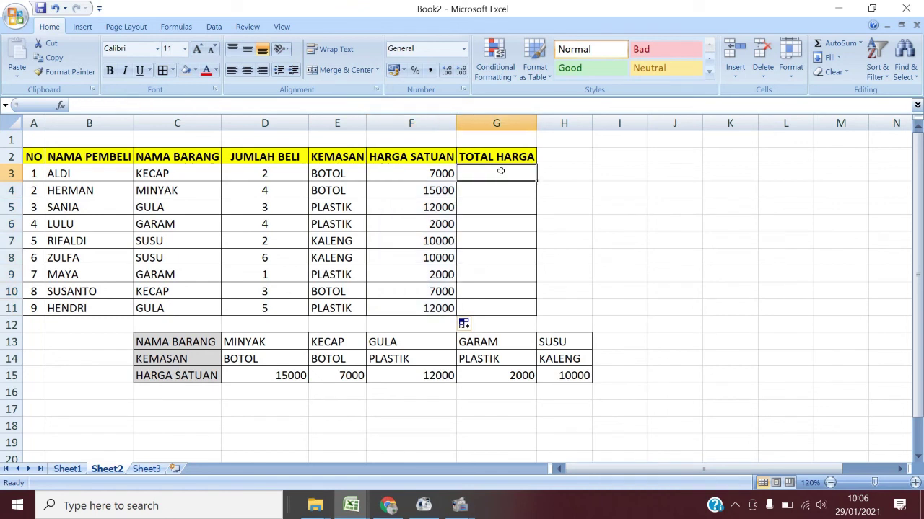
Enter =D3*F3 in Sheet2's G3 and fill it down to G11
type("=")
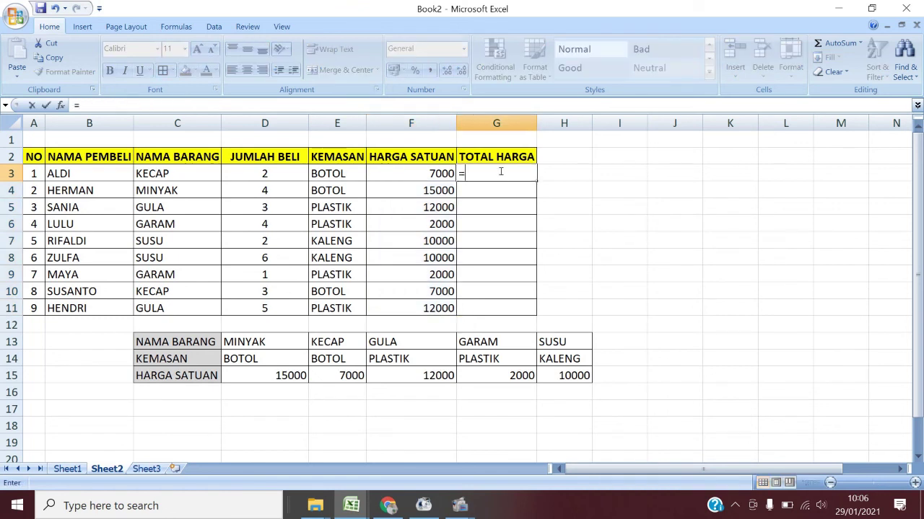
left_click(268, 174)
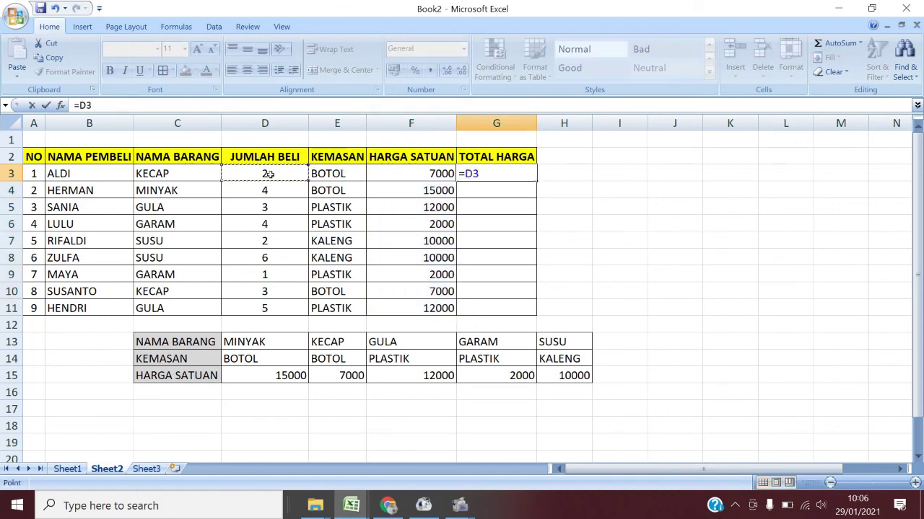
type("*")
left_click(377, 171)
key("Return")
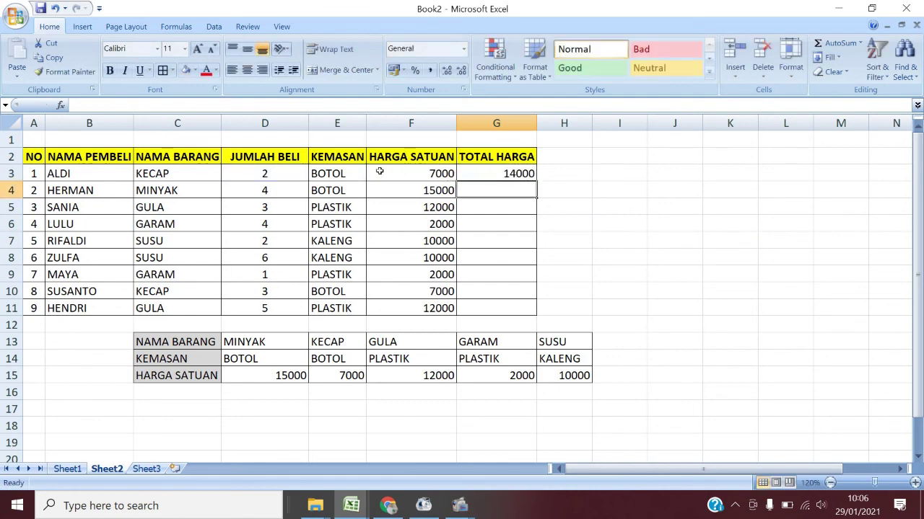
left_click(518, 176)
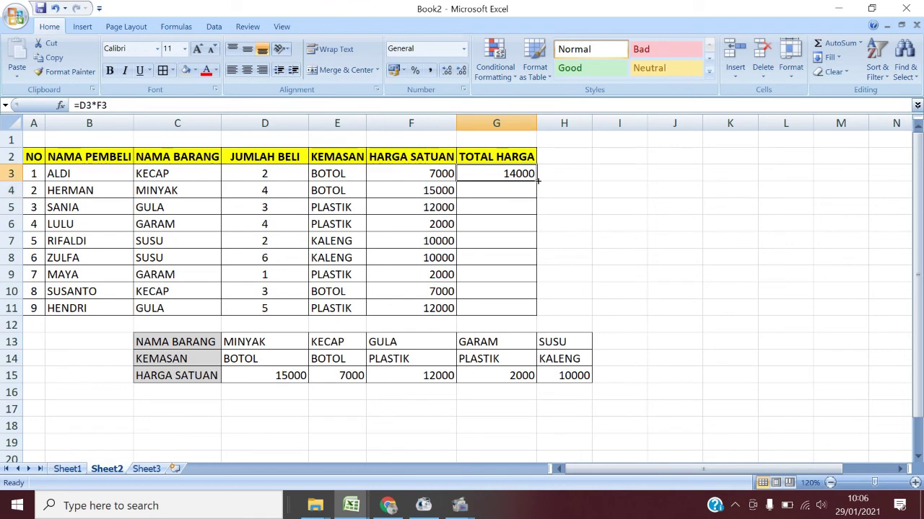
left_click_drag(537, 186, 537, 312)
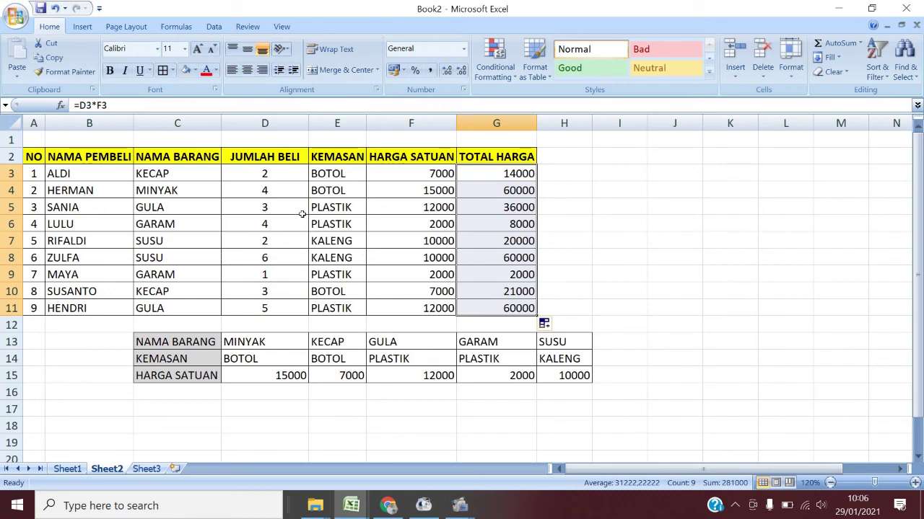
left_click(589, 225)
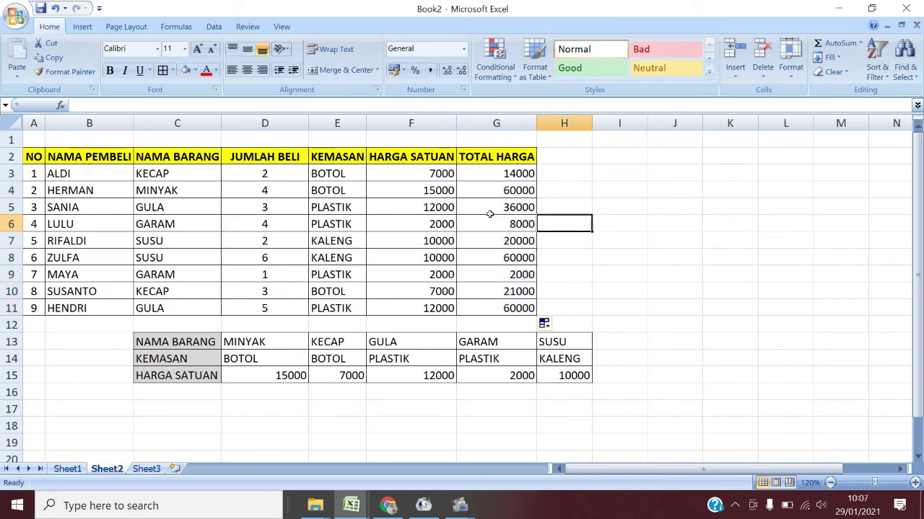